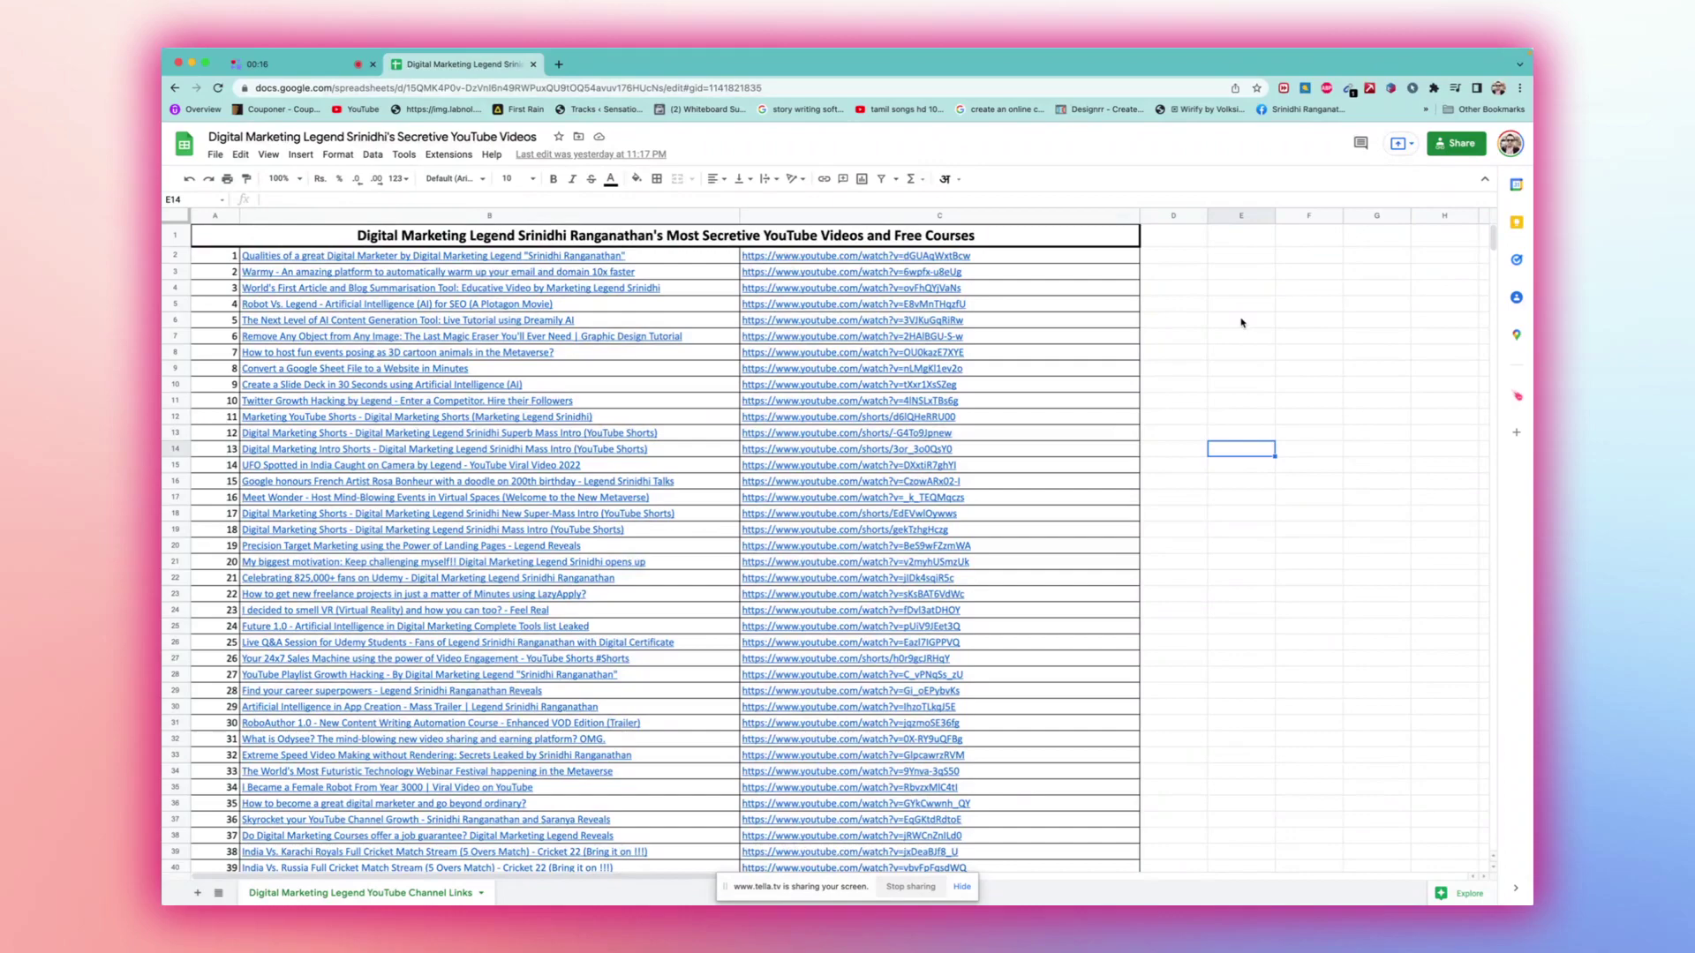
# Step: Select empty cells beside the list while browsing to entry 518 and back to row 228
pyautogui.click(1299, 341)
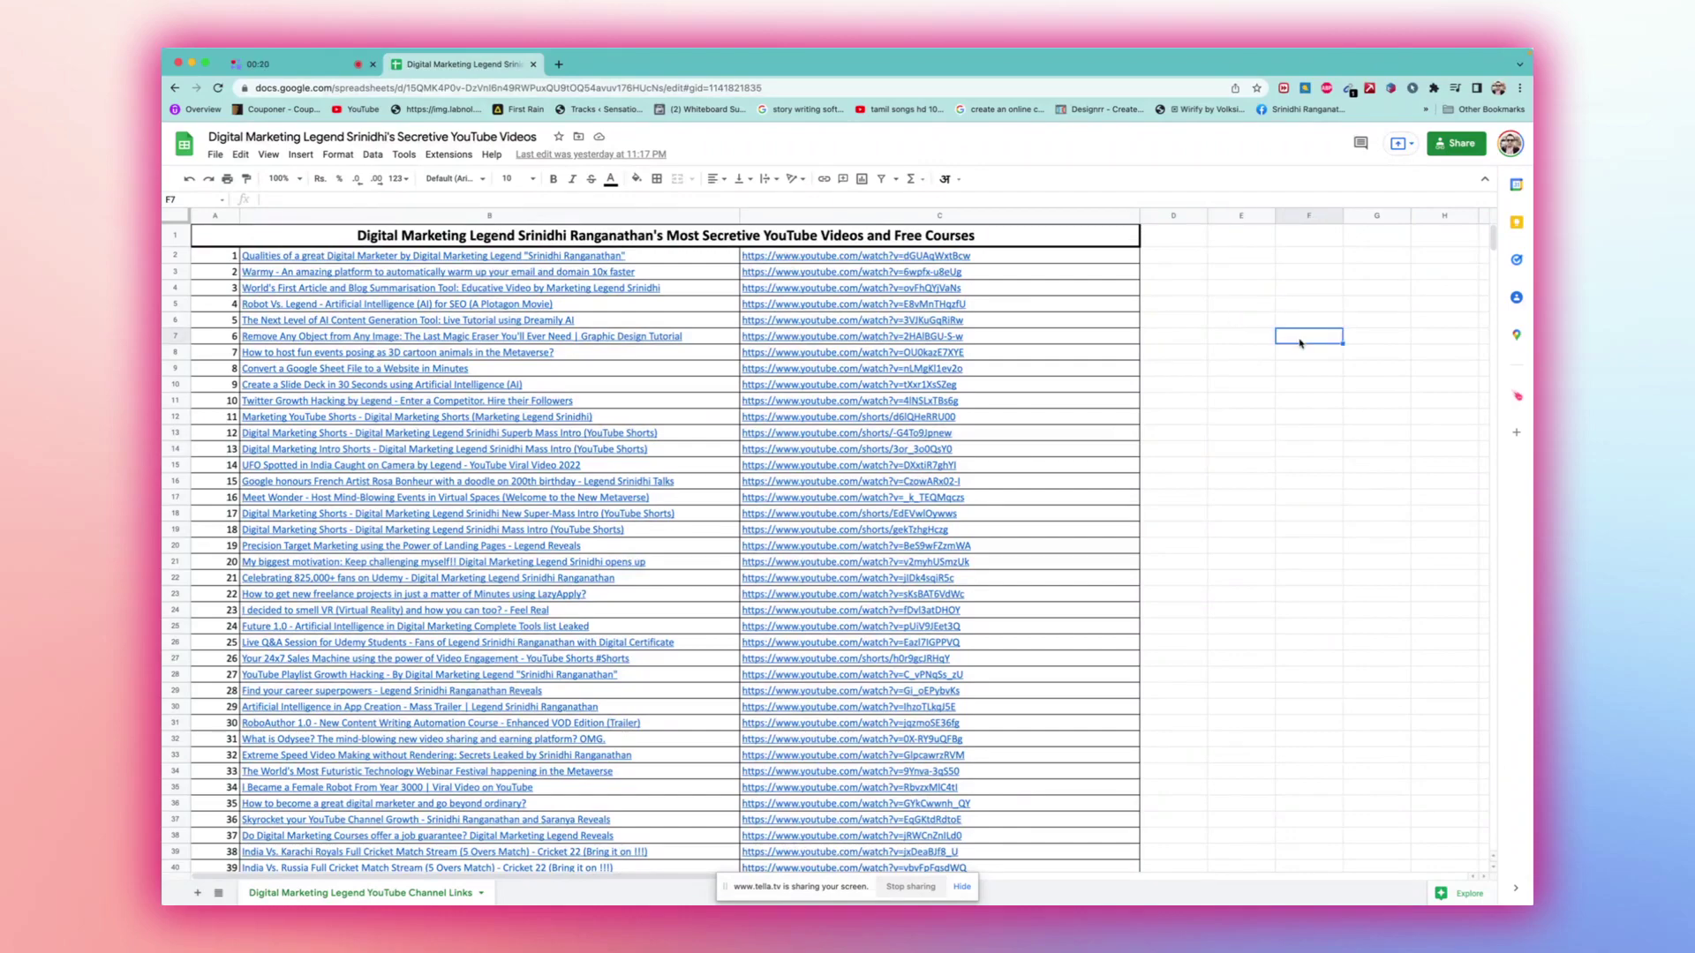
pyautogui.click(1212, 308)
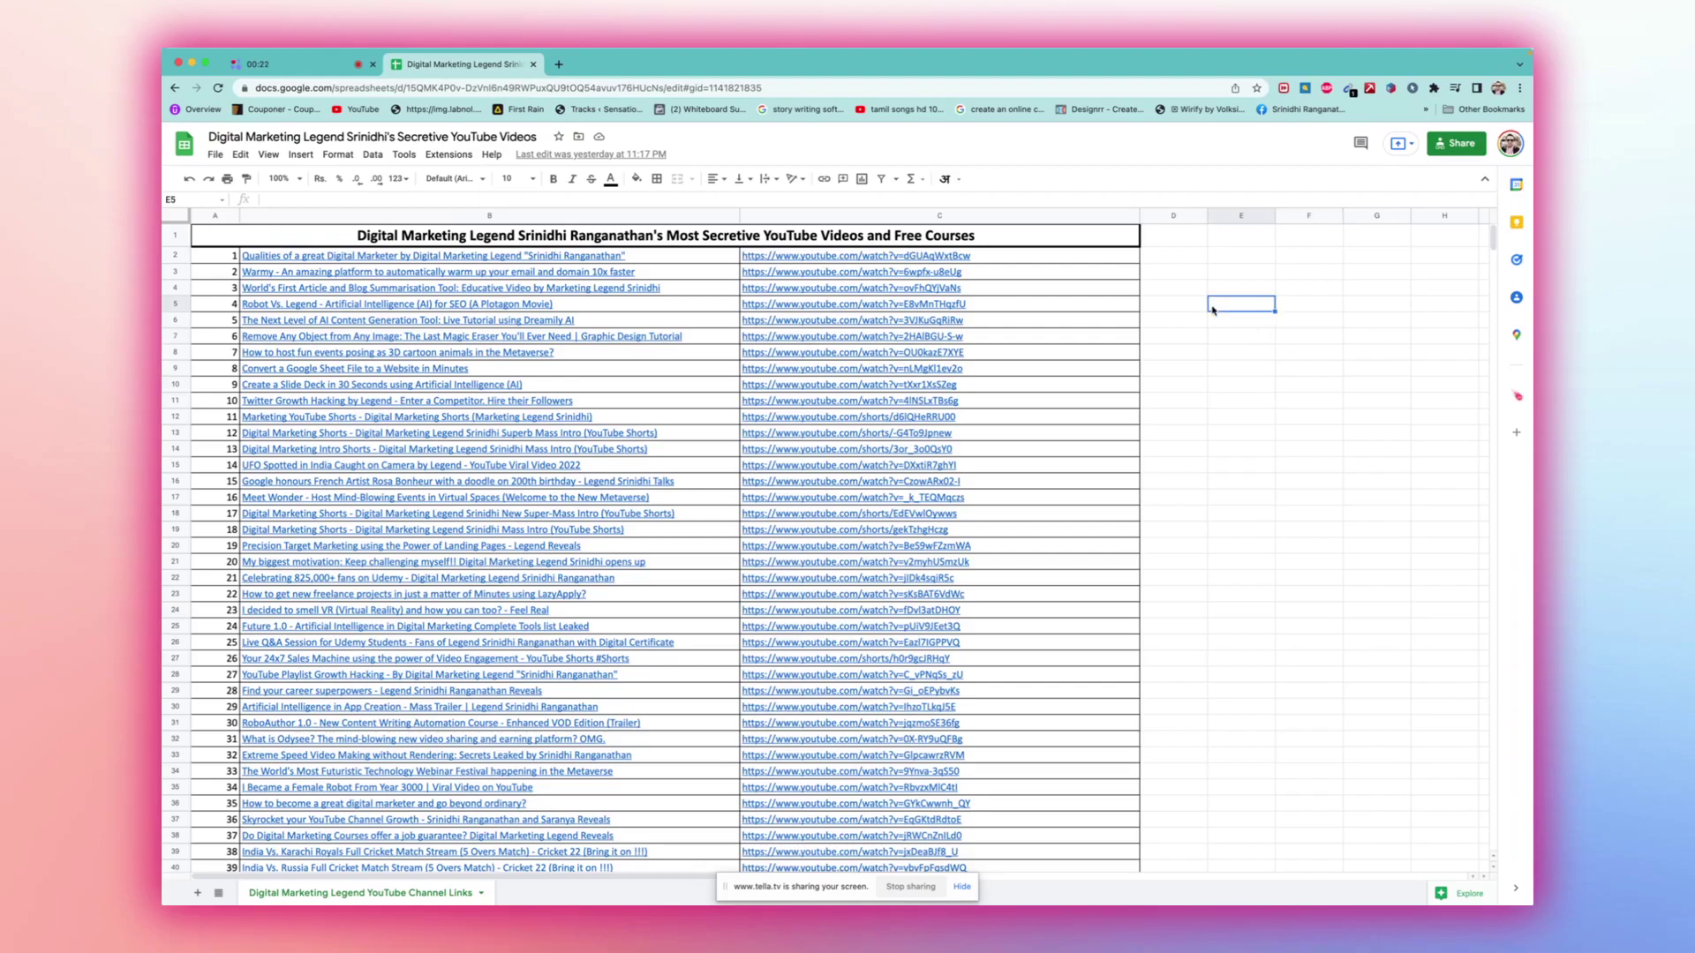
pyautogui.scroll(-3, 1181, 280)
pyautogui.scroll(-3, 1181, 280)
pyautogui.scroll(-2, 1181, 280)
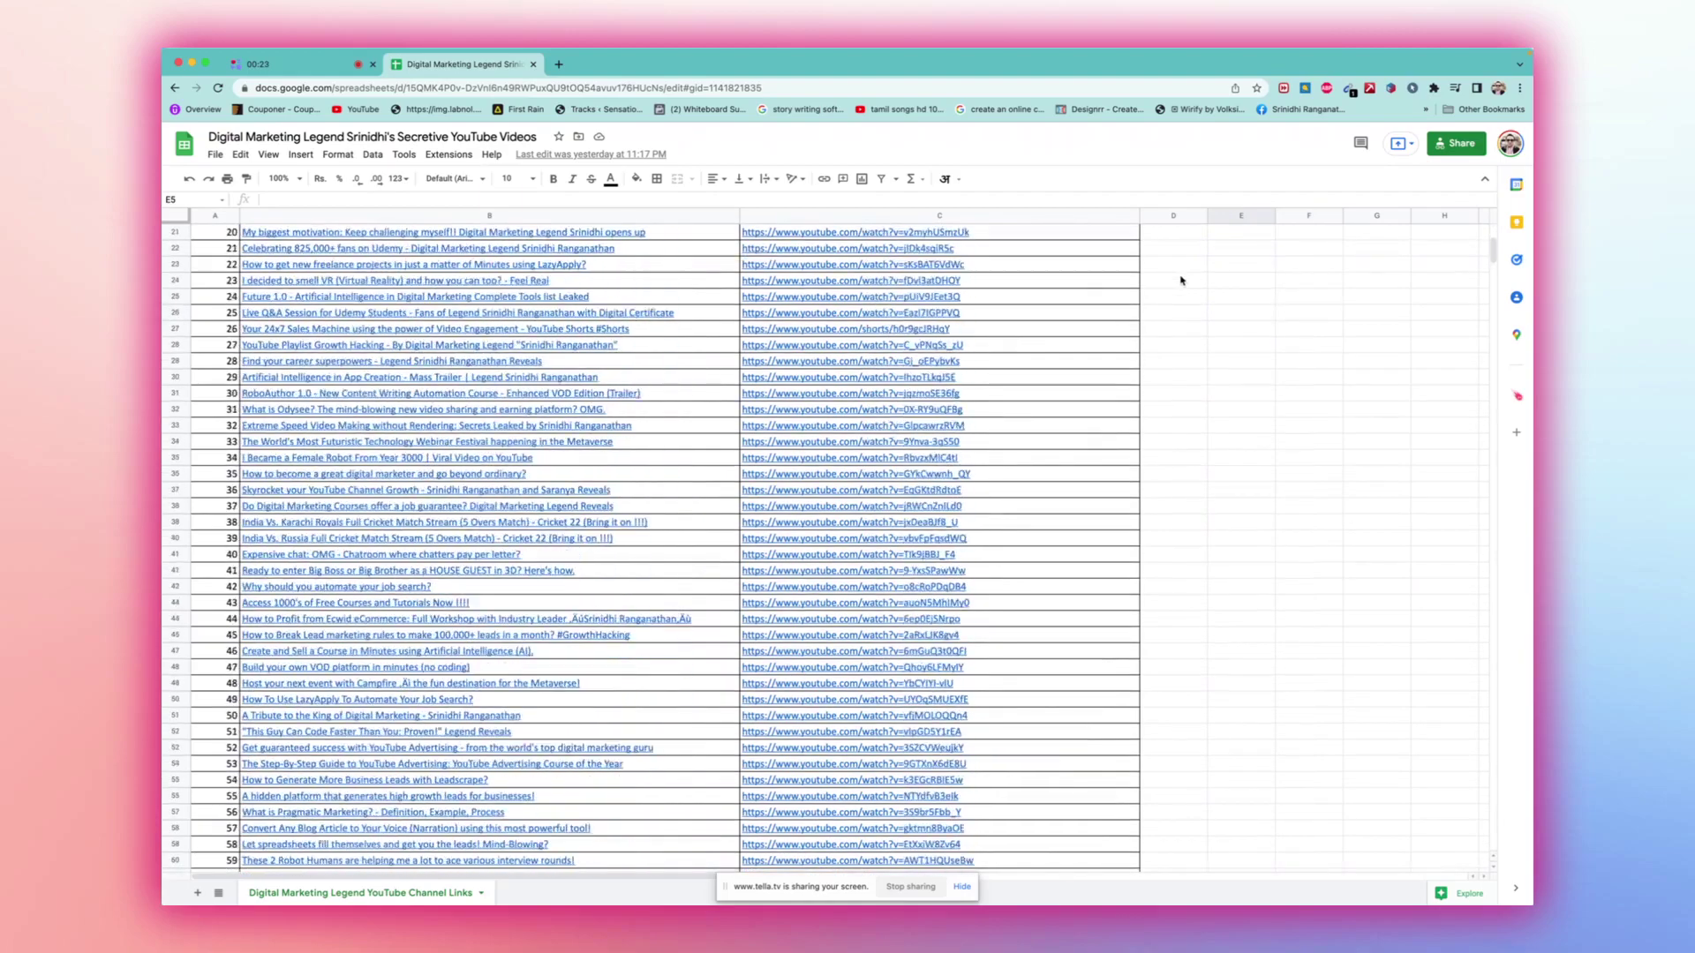
pyautogui.scroll(-2, 1182, 280)
pyautogui.scroll(-2, 1181, 280)
pyautogui.scroll(-2, 1181, 280)
pyautogui.scroll(-1, 1183, 279)
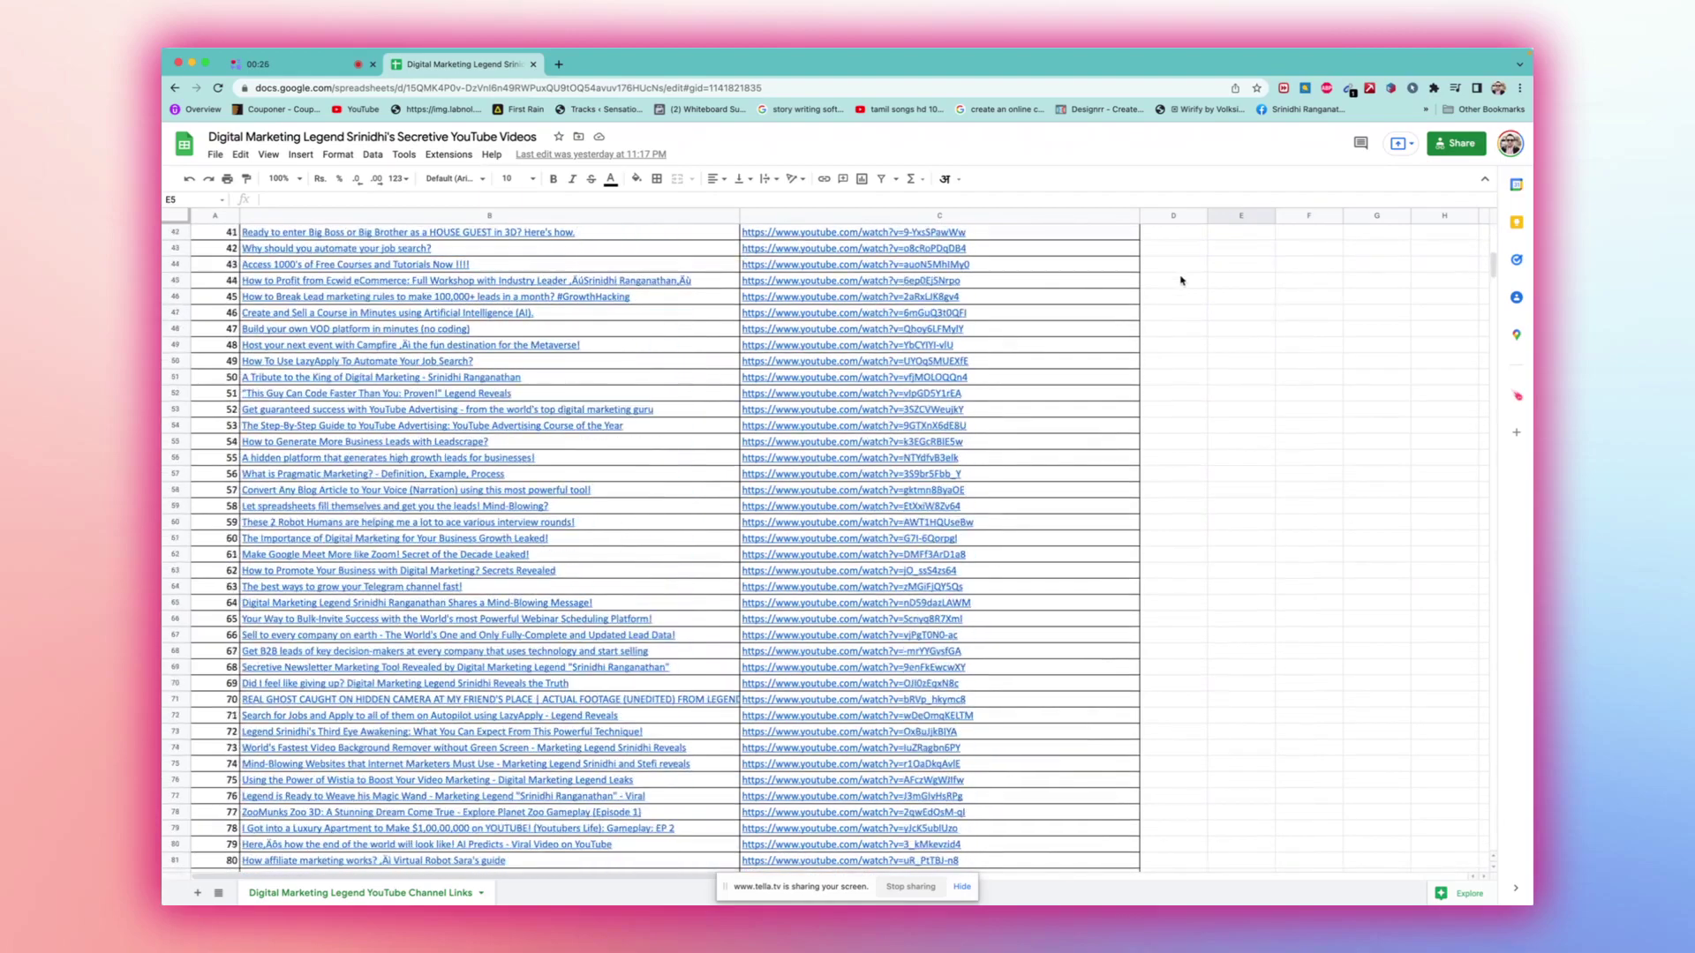
pyautogui.scroll(-2, 1182, 280)
pyautogui.scroll(-2, 1181, 279)
pyautogui.scroll(-2, 1182, 279)
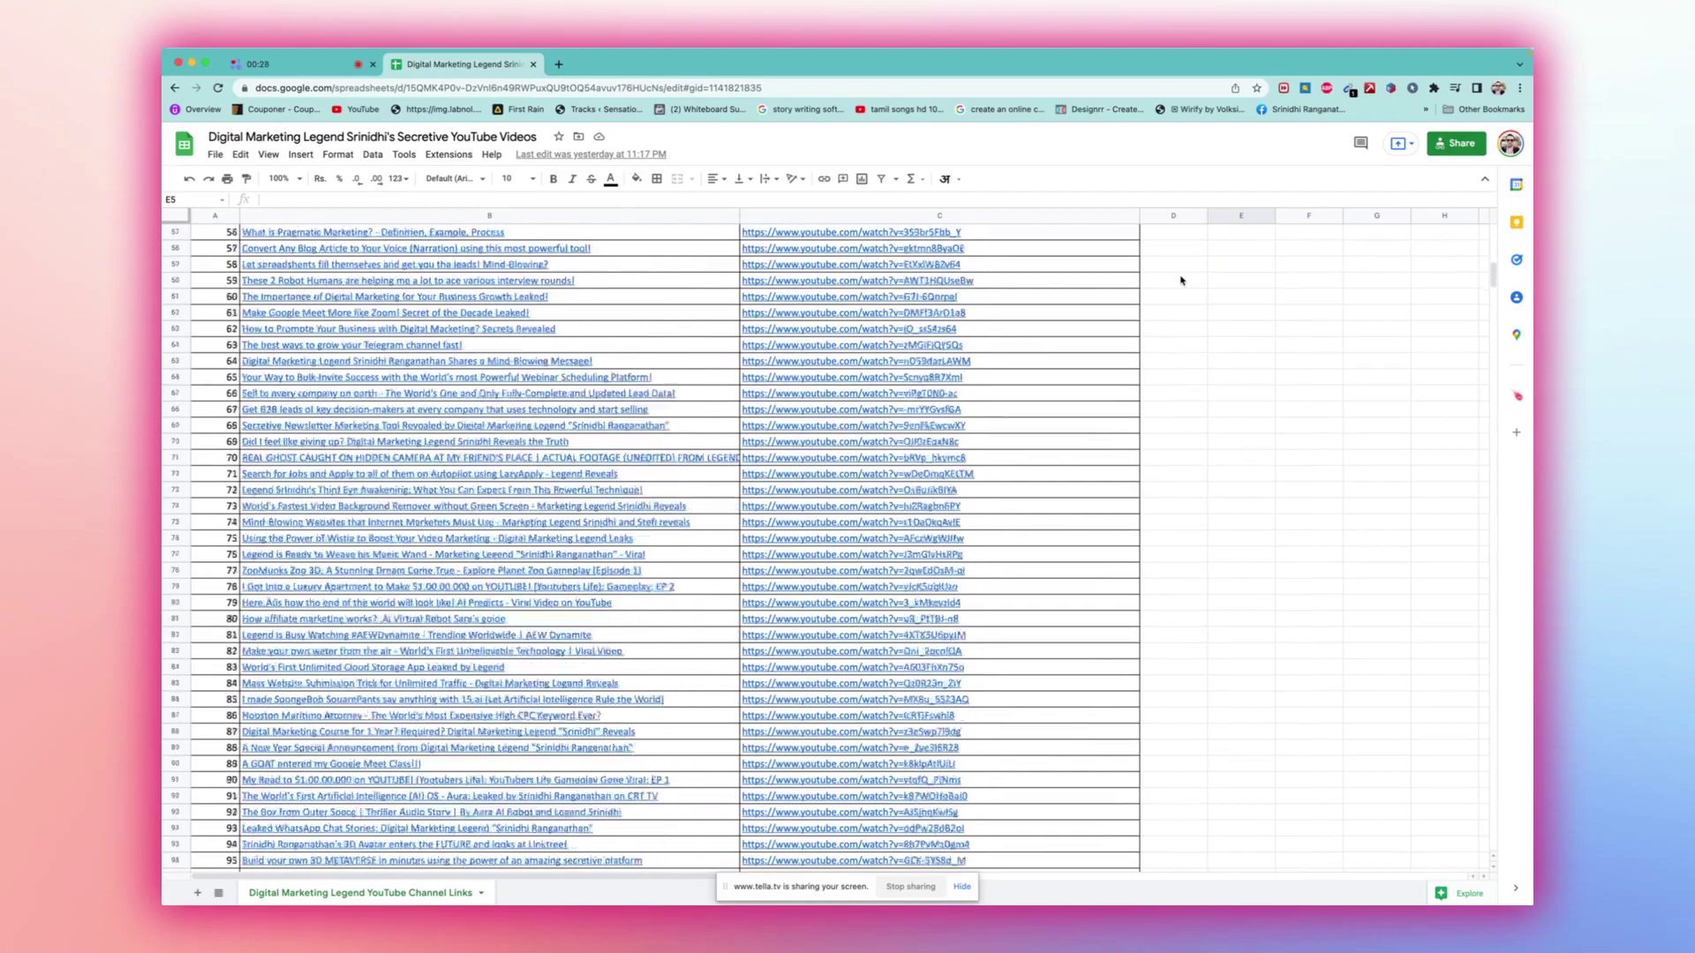
pyautogui.scroll(-1, 1182, 279)
pyautogui.scroll(-4, 1182, 279)
pyautogui.scroll(-4, 1182, 280)
pyautogui.scroll(-4, 1181, 280)
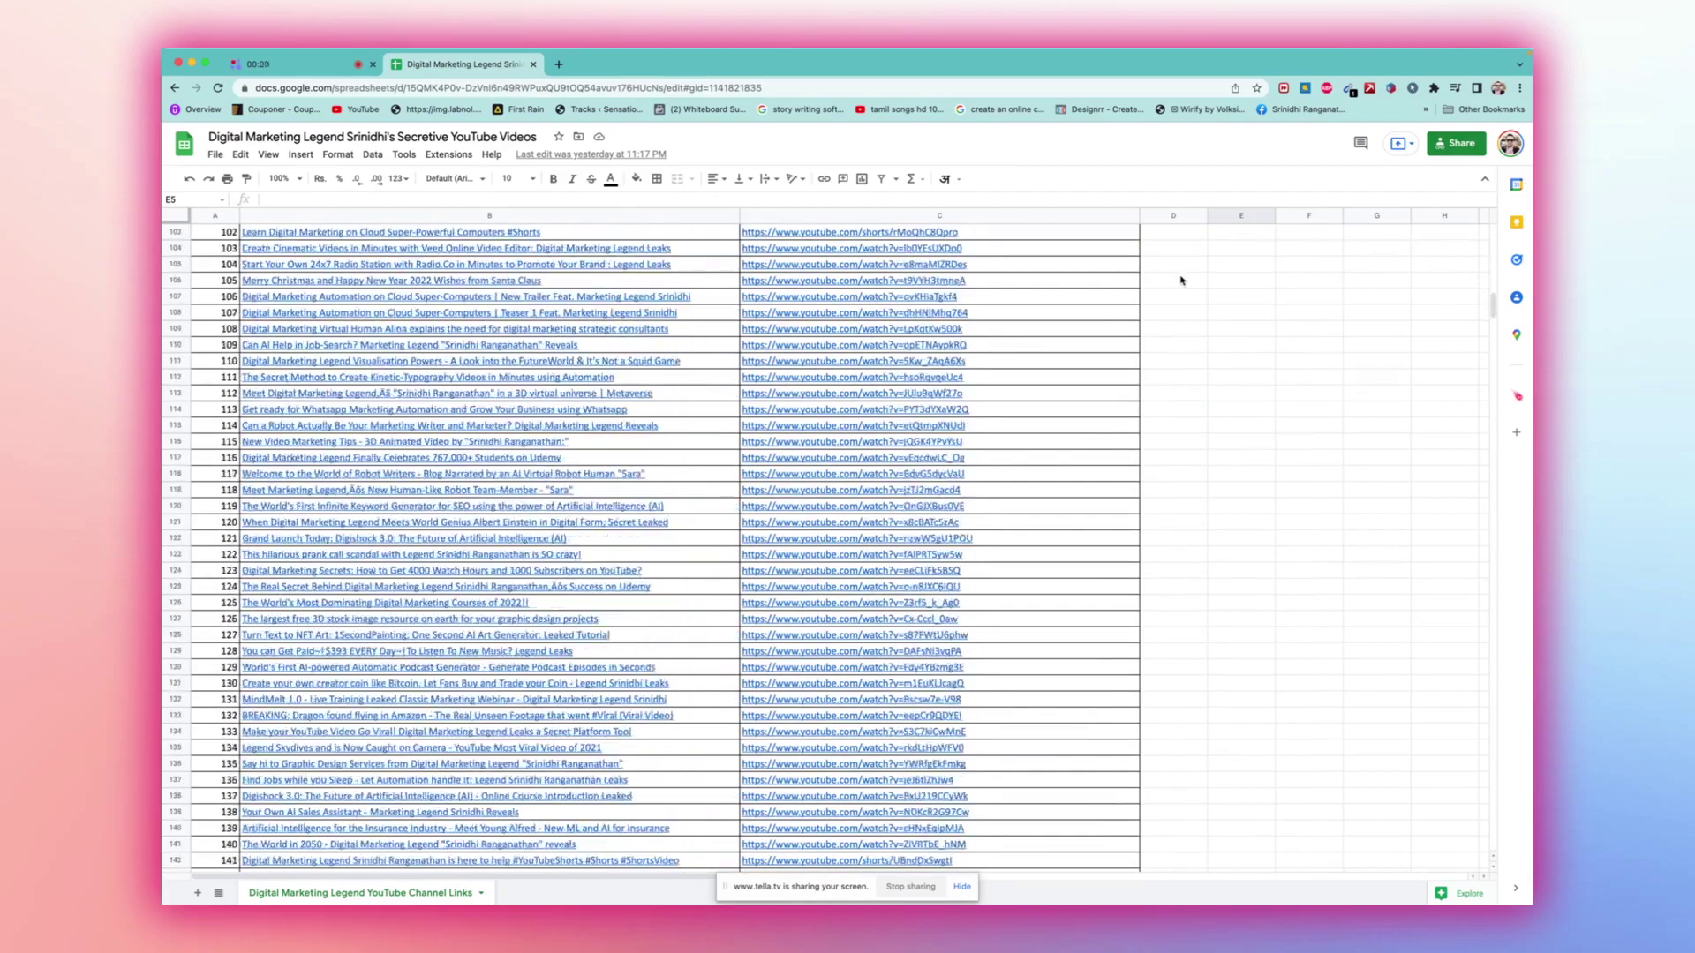
pyautogui.scroll(-4, 1181, 280)
pyautogui.scroll(-2, 1181, 280)
pyautogui.scroll(-2, 1182, 279)
pyautogui.scroll(-2, 1181, 280)
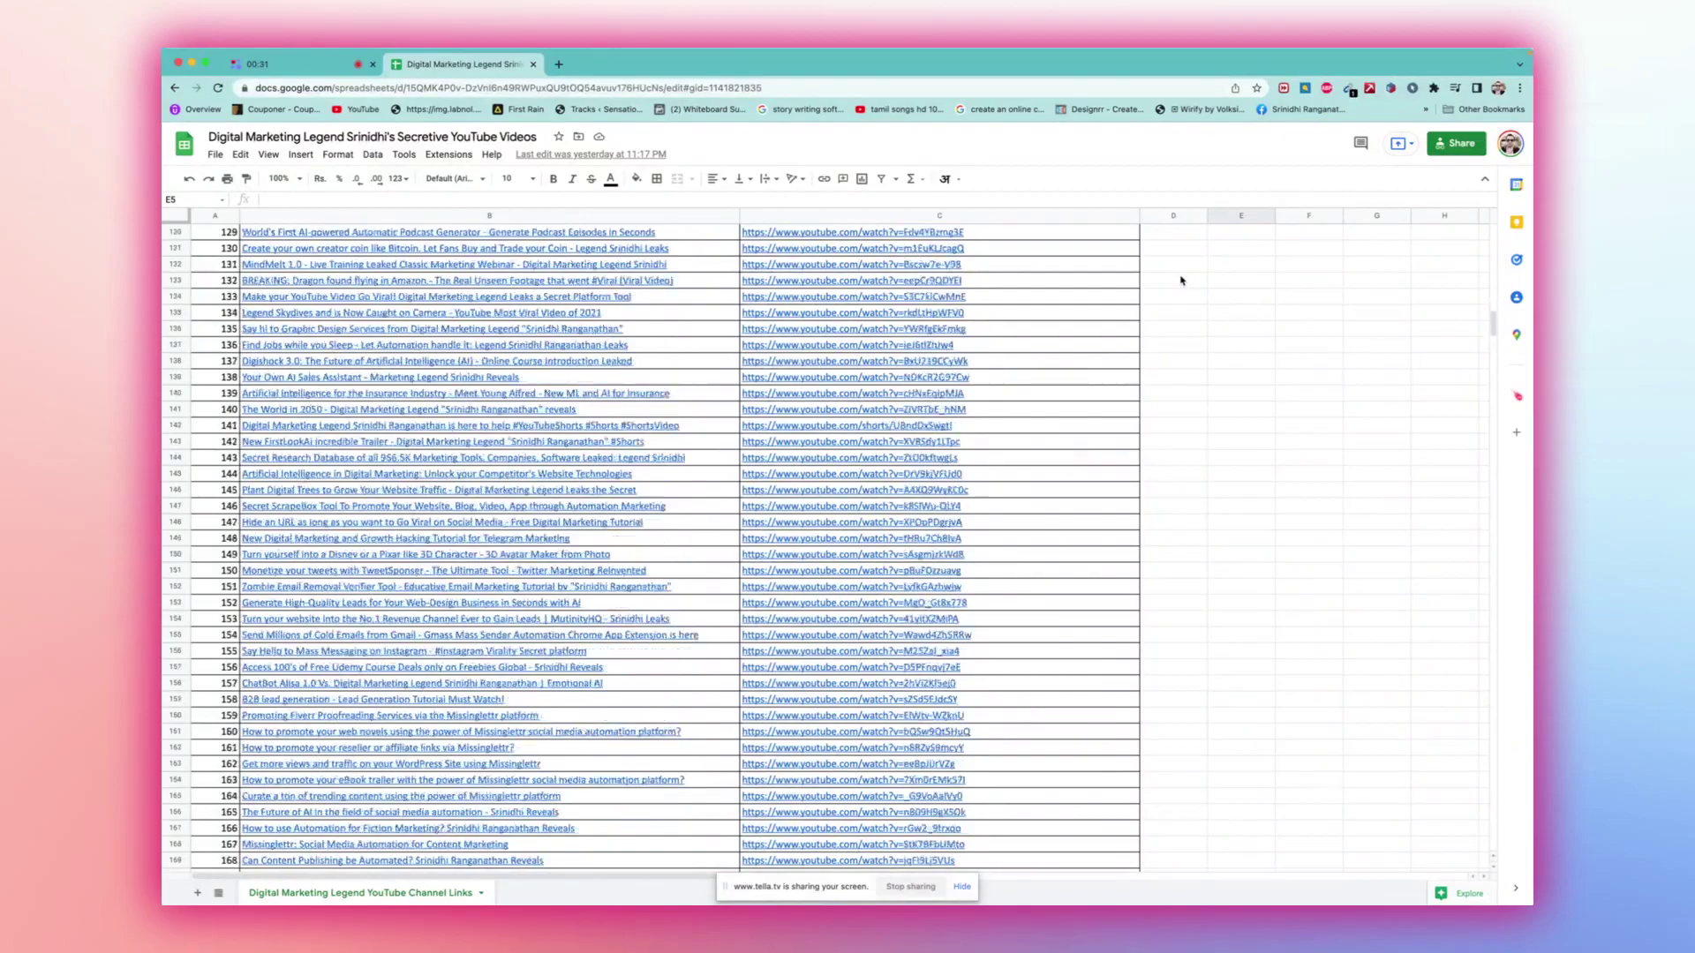
pyautogui.scroll(-2, 1182, 279)
pyautogui.scroll(-2, 1181, 279)
pyautogui.scroll(-2, 1182, 280)
pyautogui.scroll(-2, 1181, 278)
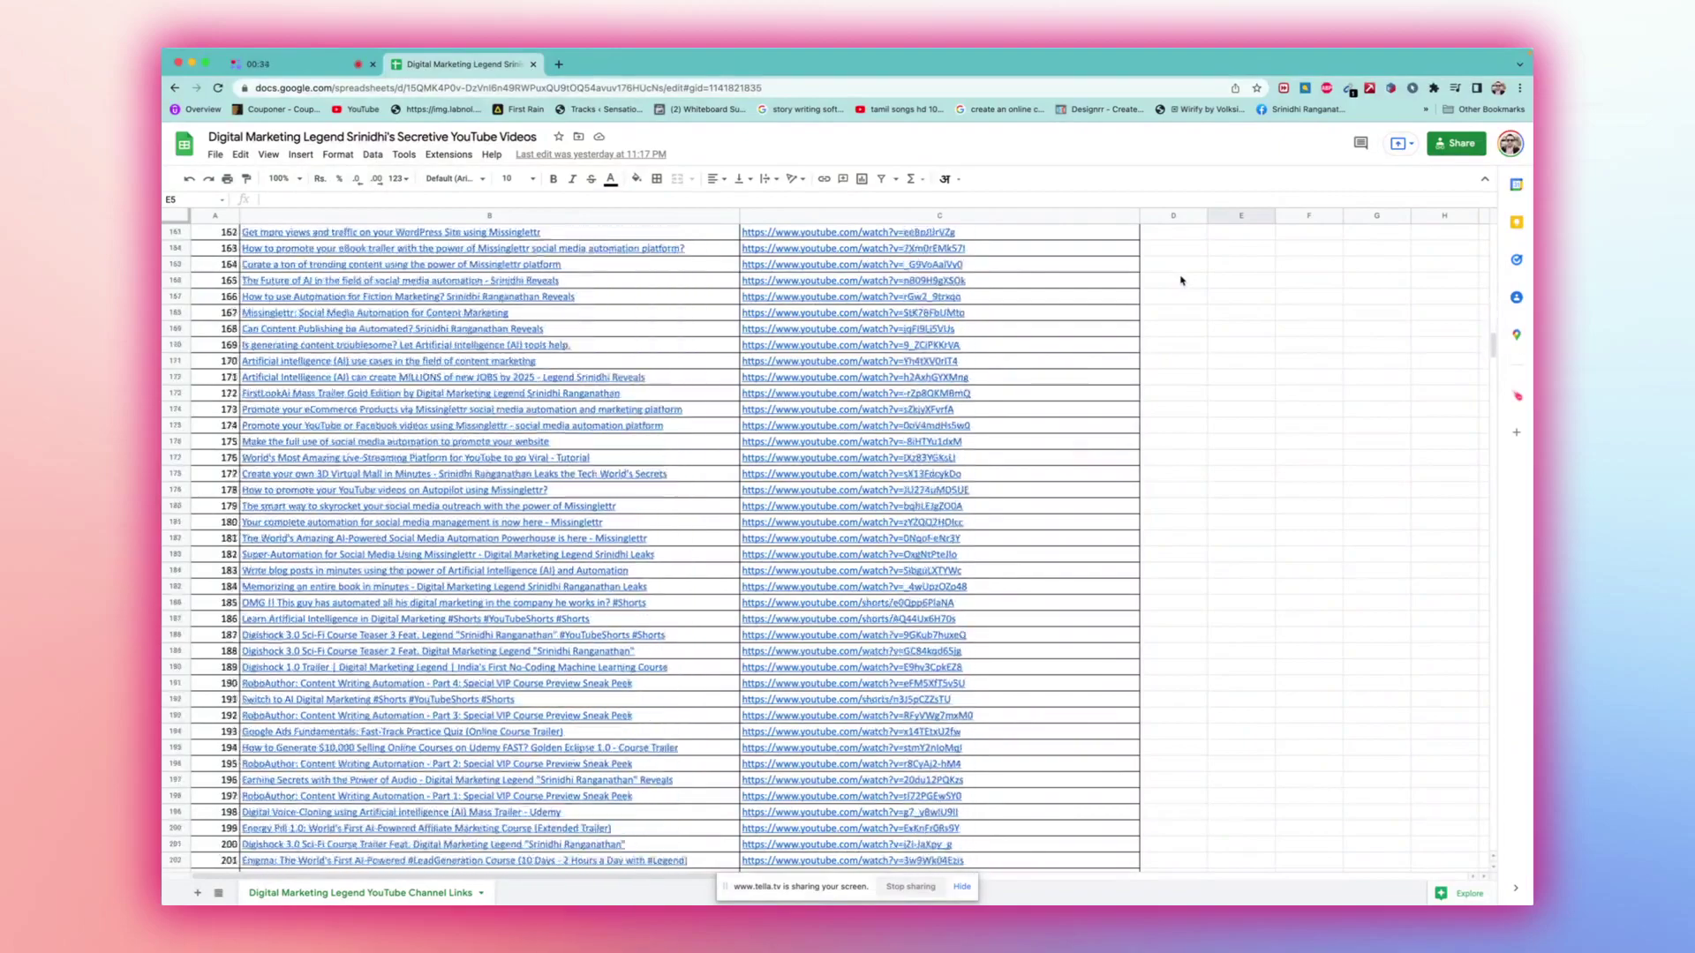
pyautogui.scroll(-2, 1182, 280)
pyautogui.scroll(-3, 1181, 280)
pyautogui.scroll(-3, 1181, 280)
pyautogui.scroll(-3, 1181, 280)
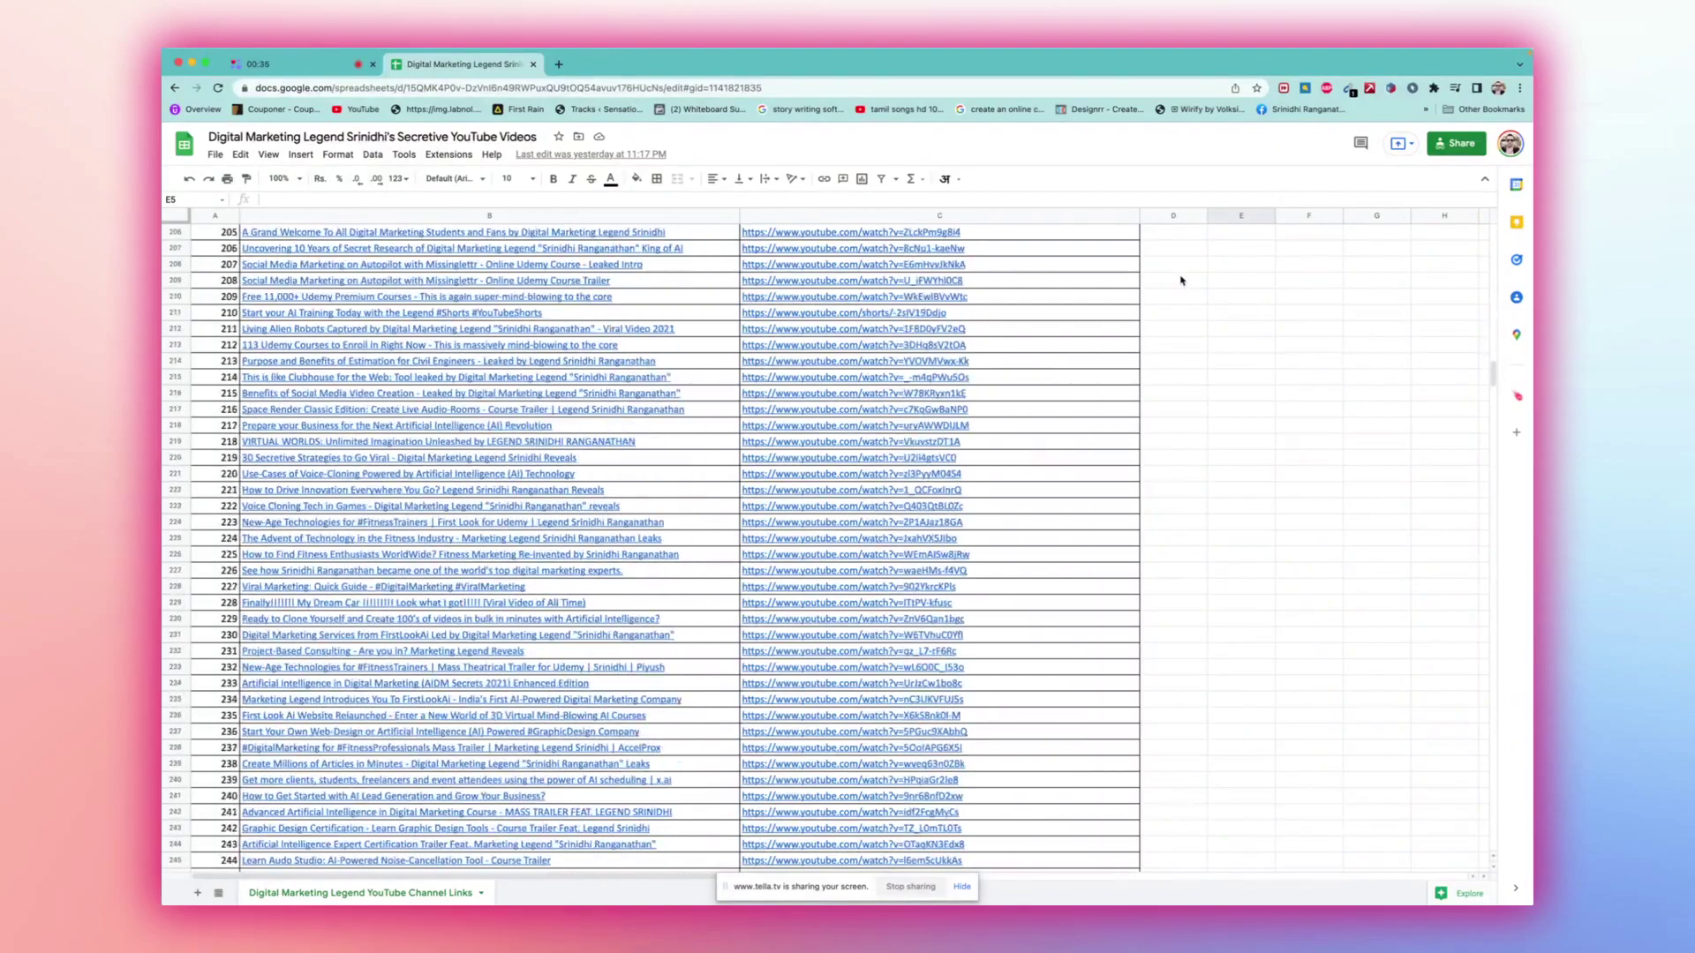
pyautogui.scroll(-3, 1181, 279)
pyautogui.scroll(-3, 1182, 280)
pyautogui.scroll(-3, 1181, 280)
pyautogui.scroll(-3, 1181, 280)
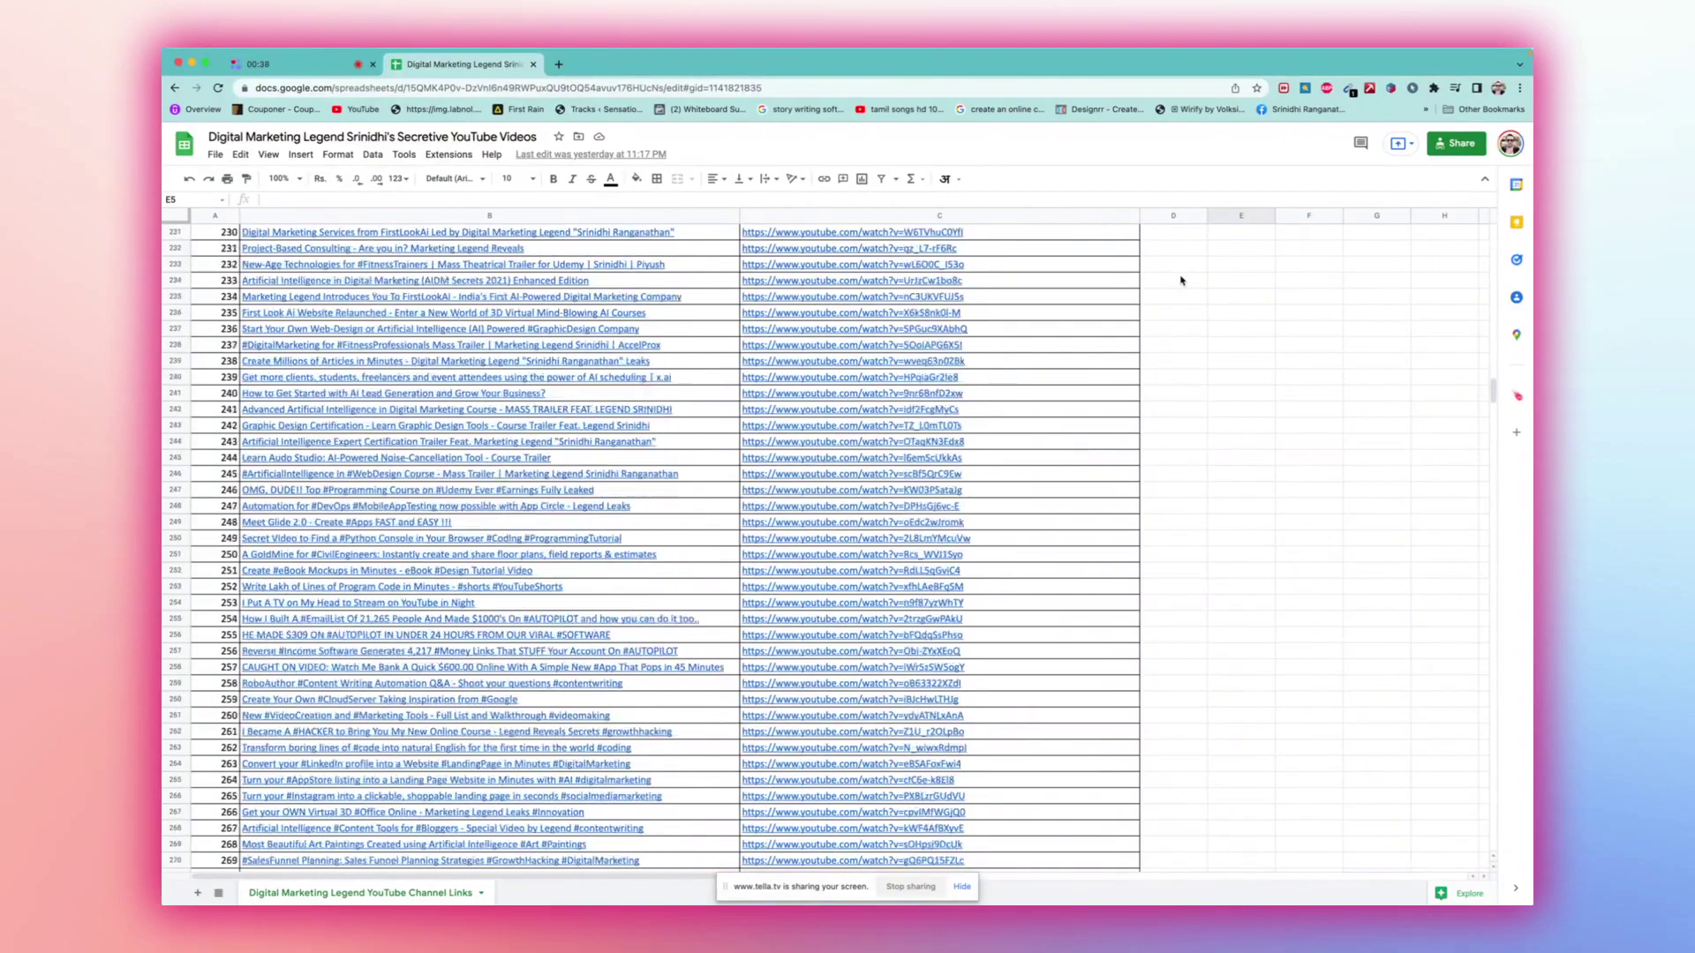
pyautogui.scroll(-3, 1181, 279)
pyautogui.scroll(-1, 1181, 280)
pyautogui.scroll(-5, 1182, 279)
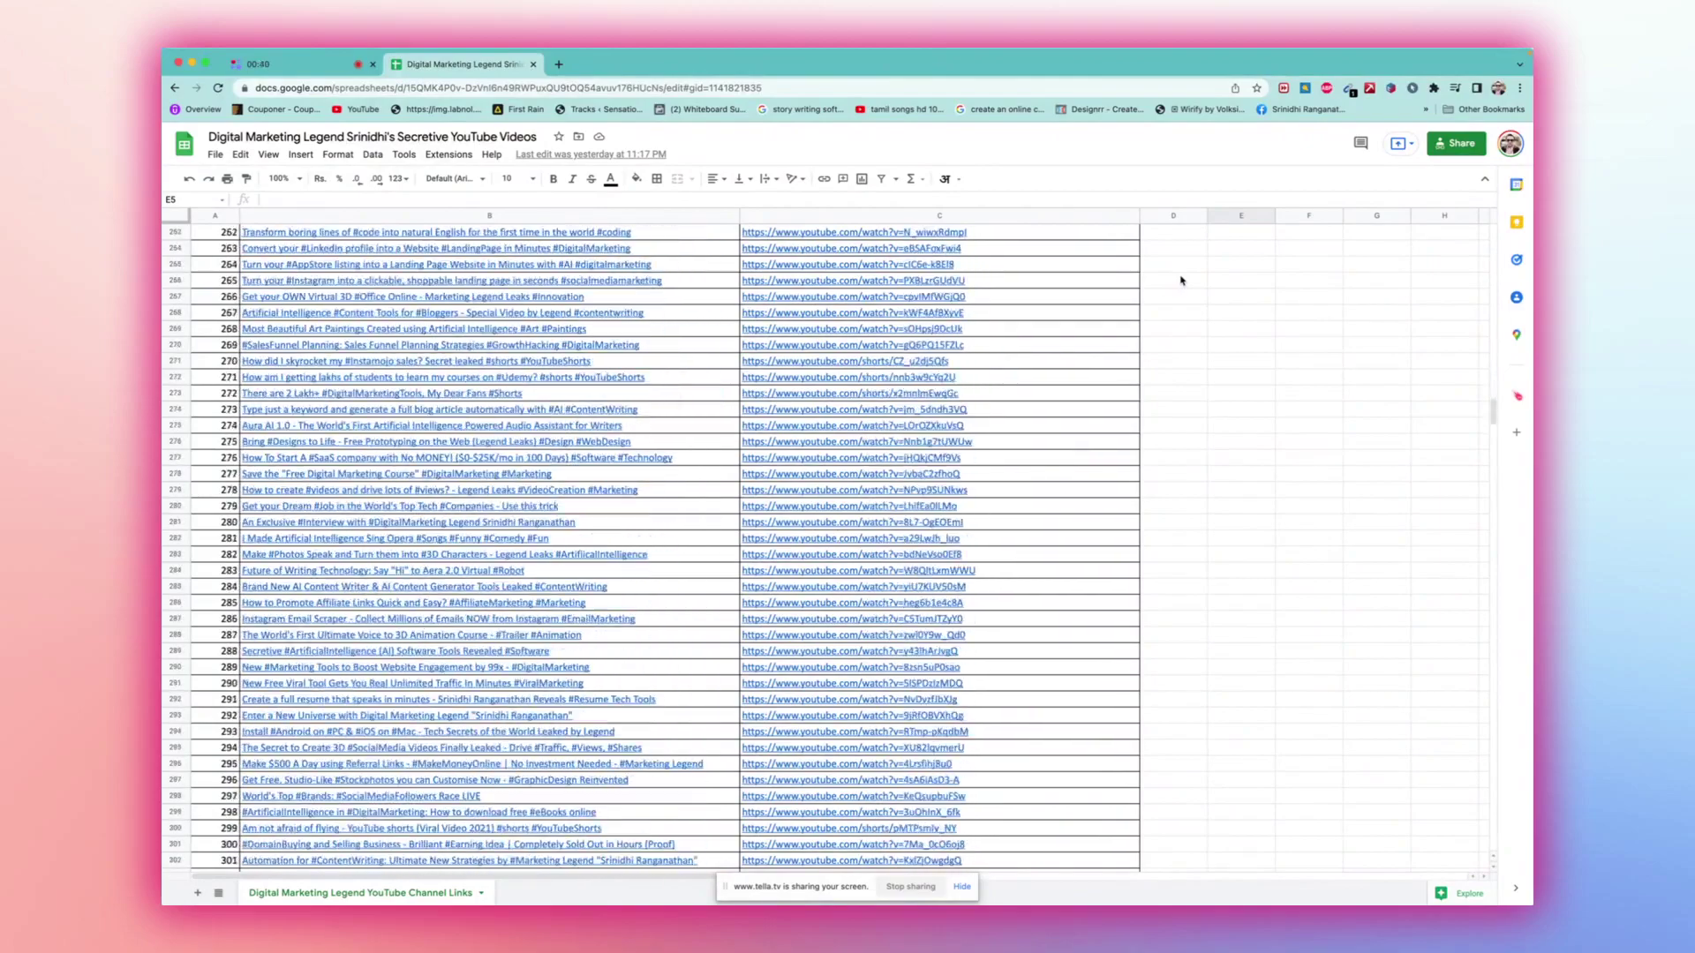
pyautogui.scroll(-5, 1182, 279)
pyautogui.scroll(-5, 1181, 279)
pyautogui.scroll(-5, 1181, 279)
pyautogui.scroll(-4, 1181, 280)
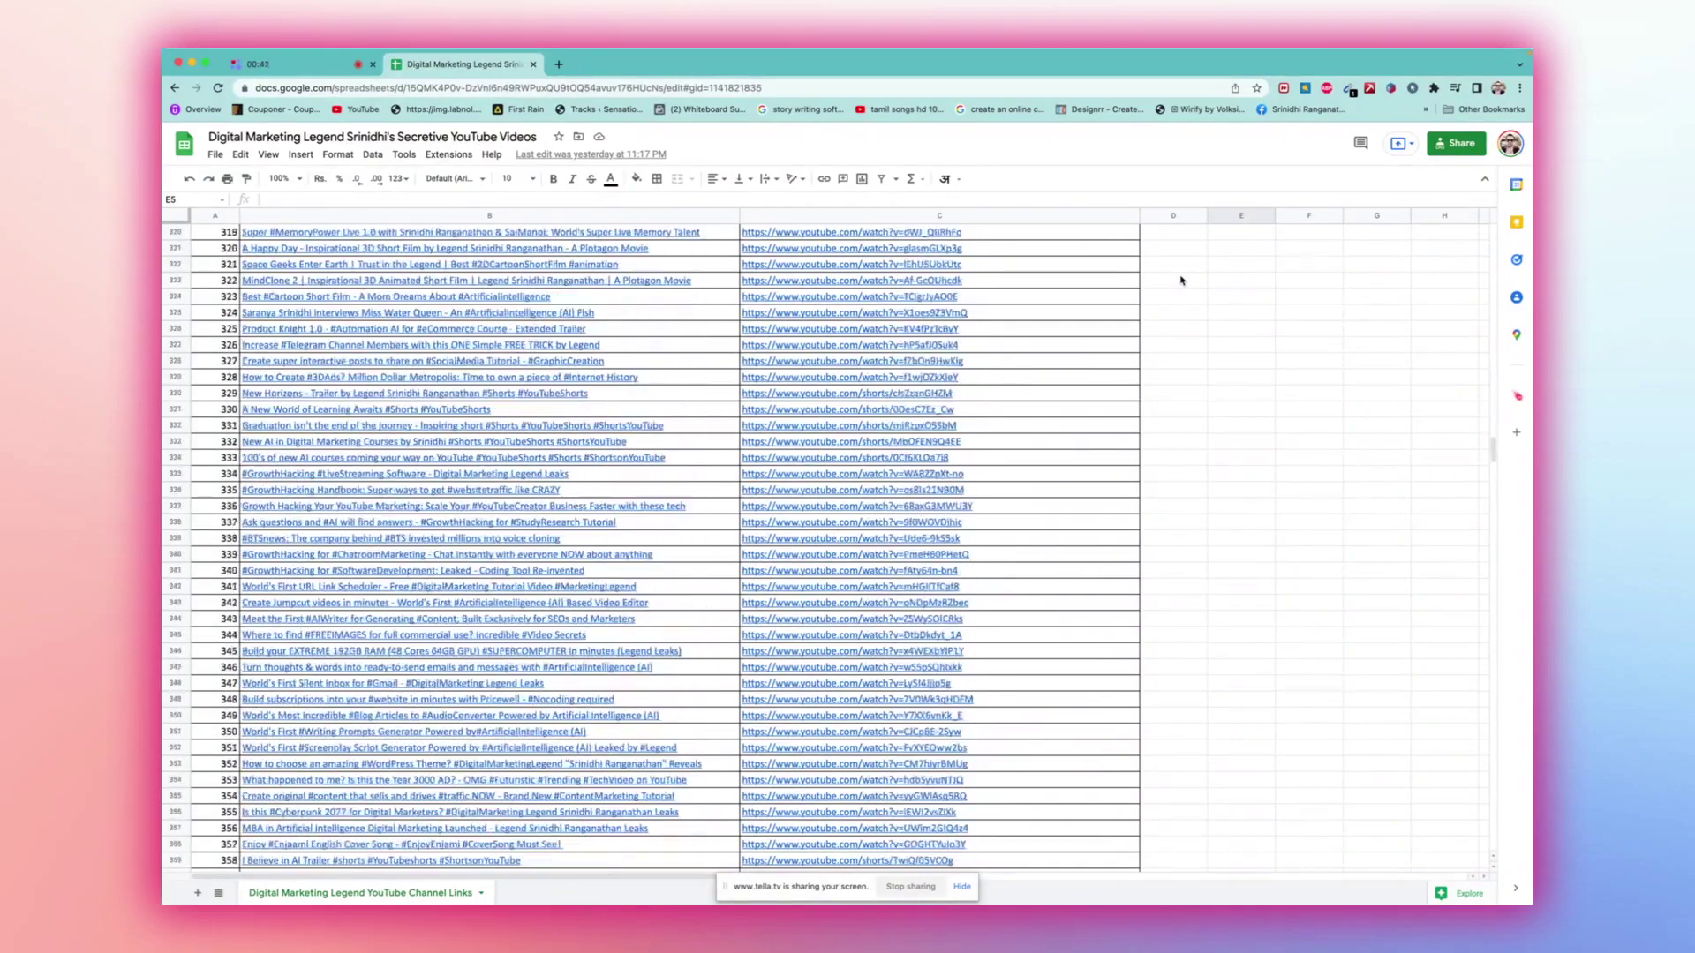
pyautogui.scroll(-4, 1181, 280)
pyautogui.scroll(-4, 1181, 279)
pyautogui.scroll(-4, 1181, 280)
pyautogui.scroll(-4, 1182, 279)
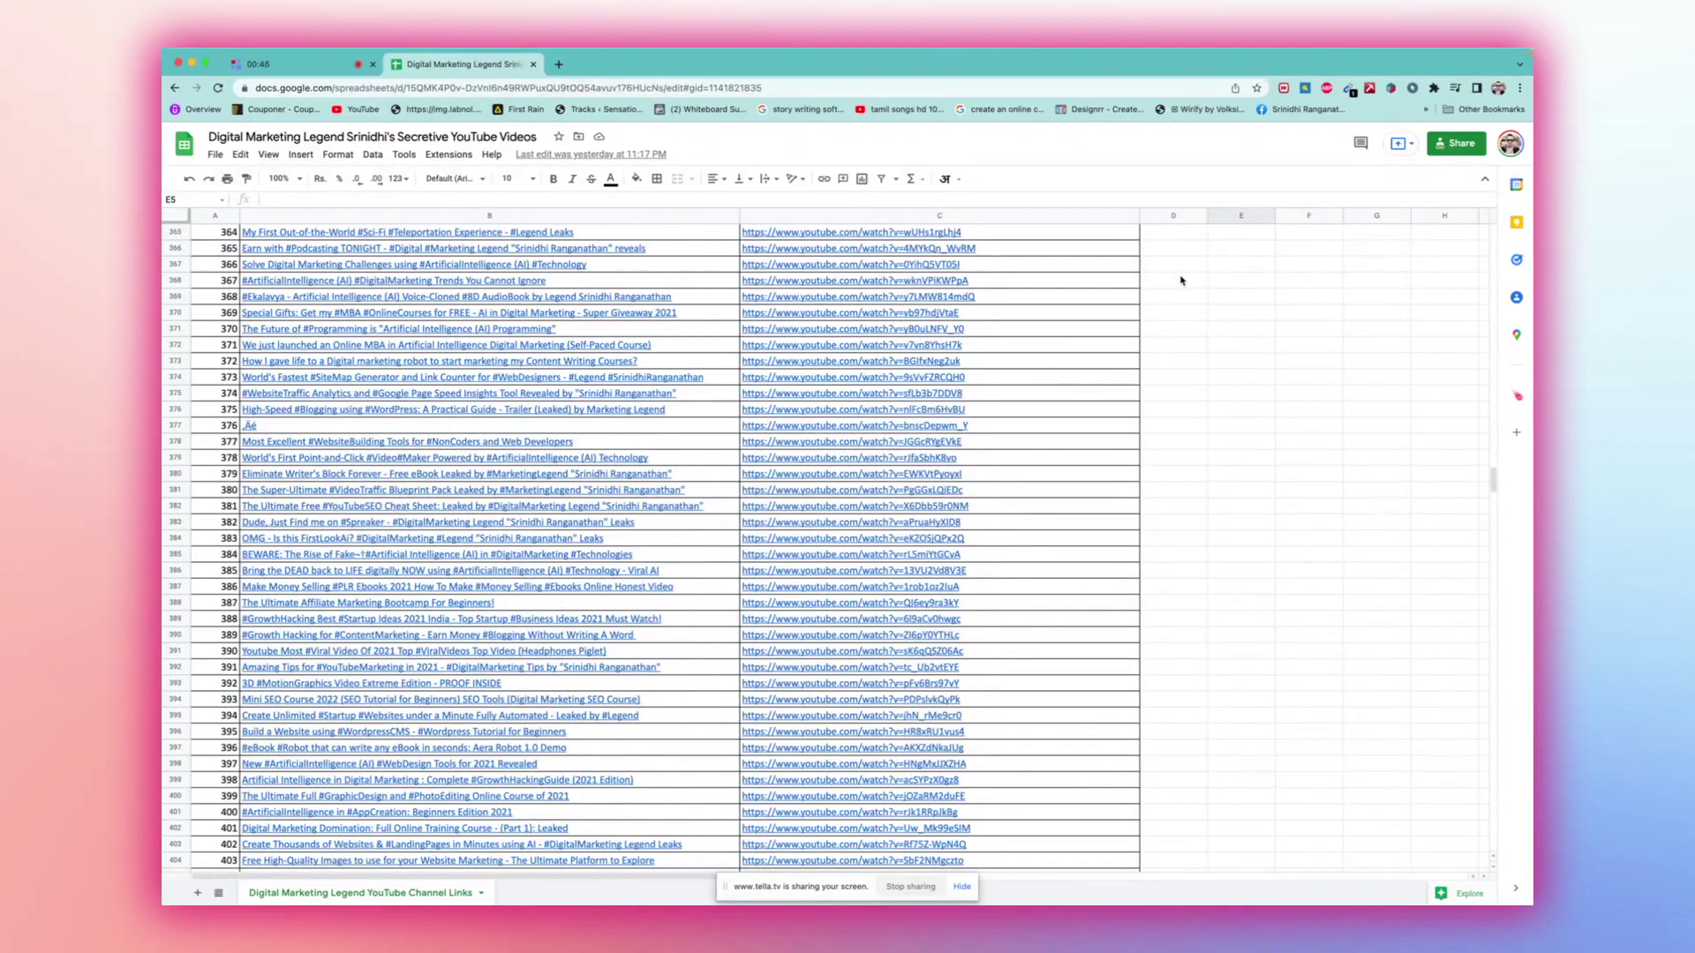
pyautogui.scroll(-1, 1181, 280)
pyautogui.scroll(-2, 1181, 280)
pyautogui.scroll(-1, 1181, 280)
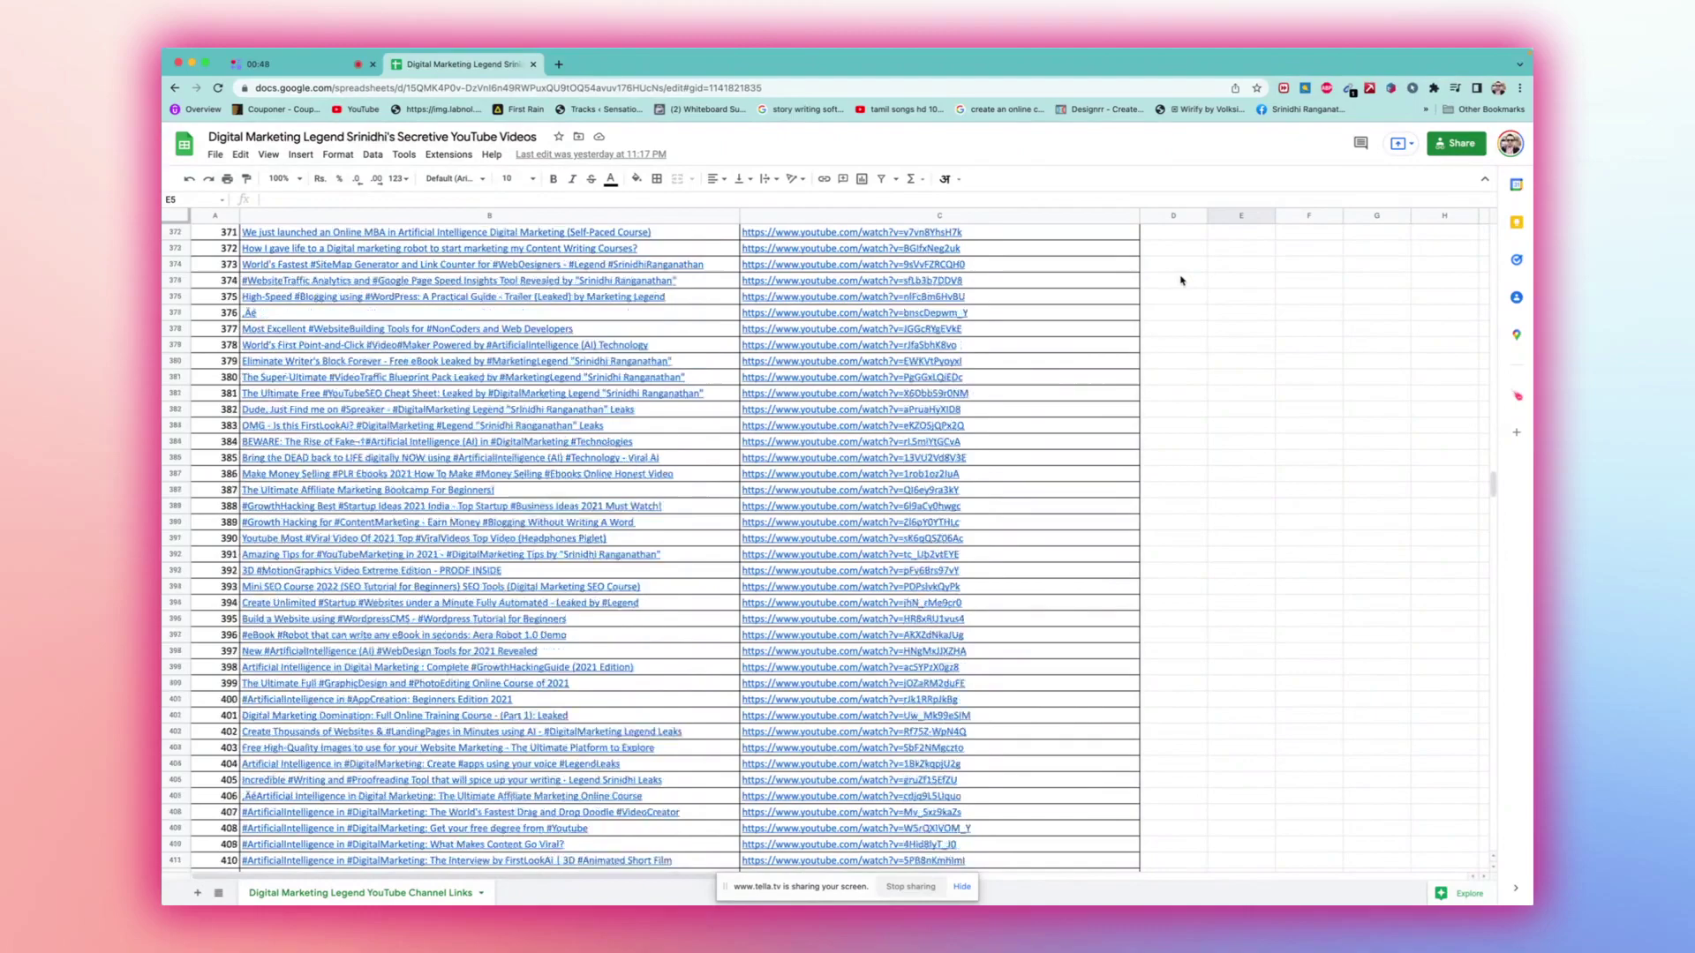
pyautogui.scroll(-2, 1181, 280)
pyautogui.scroll(-3, 1181, 279)
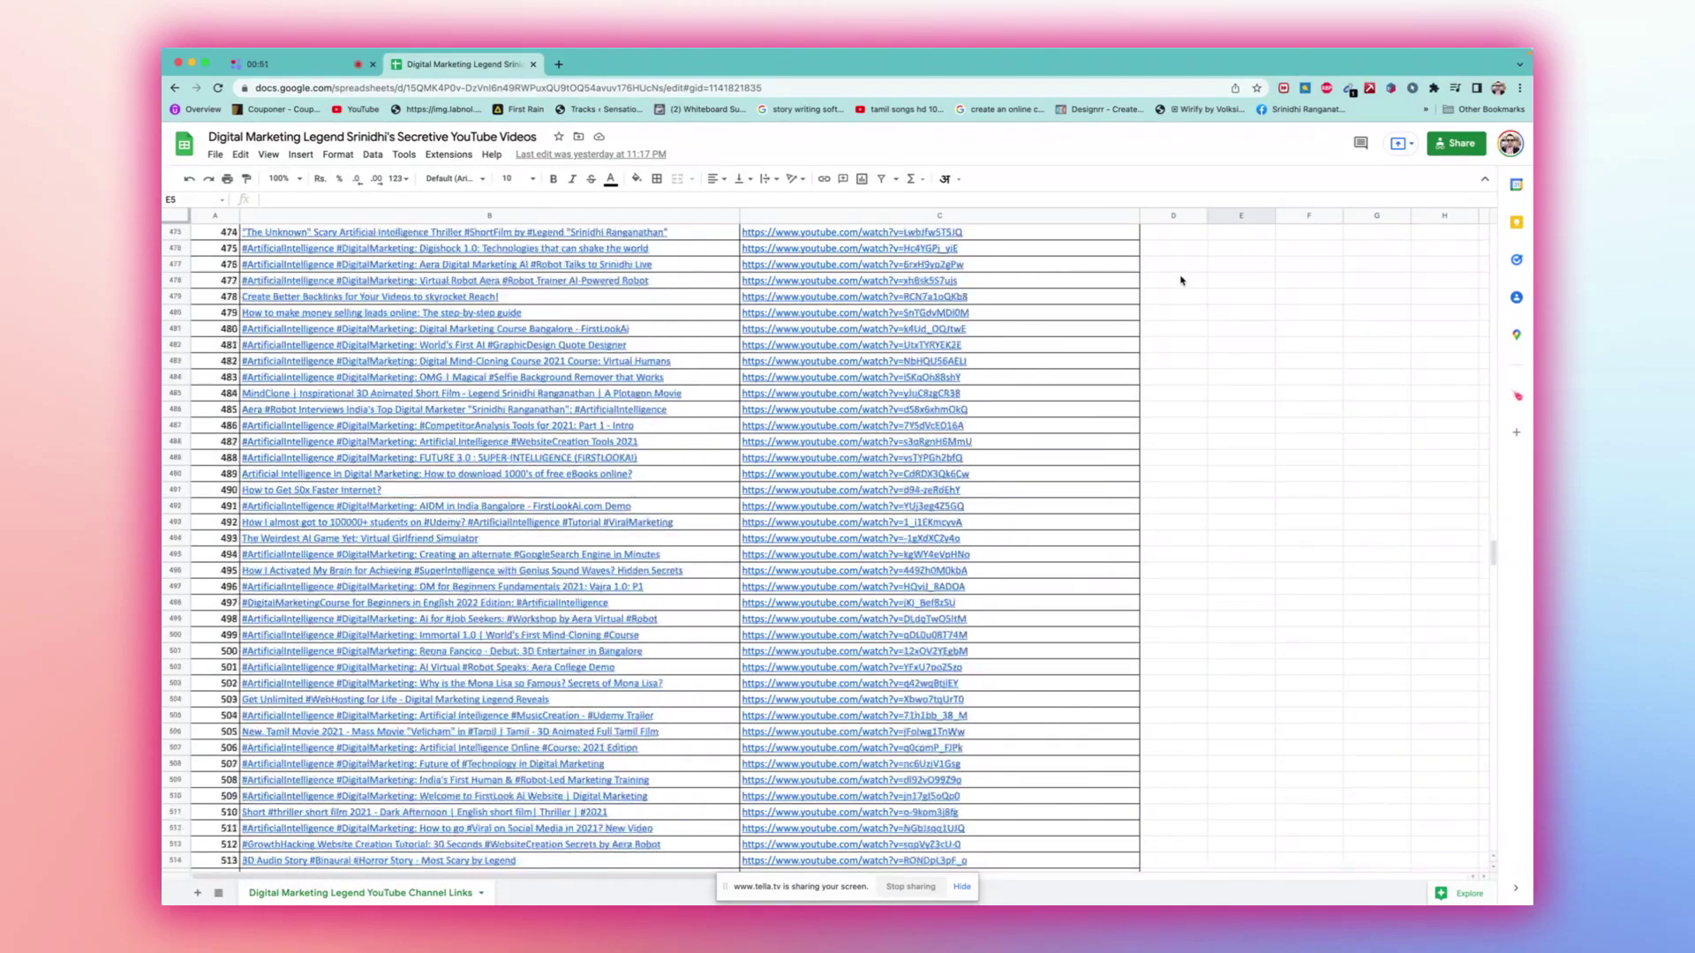
pyautogui.scroll(-6, 1182, 278)
pyautogui.scroll(-2, 1181, 280)
pyautogui.scroll(5, 1182, 280)
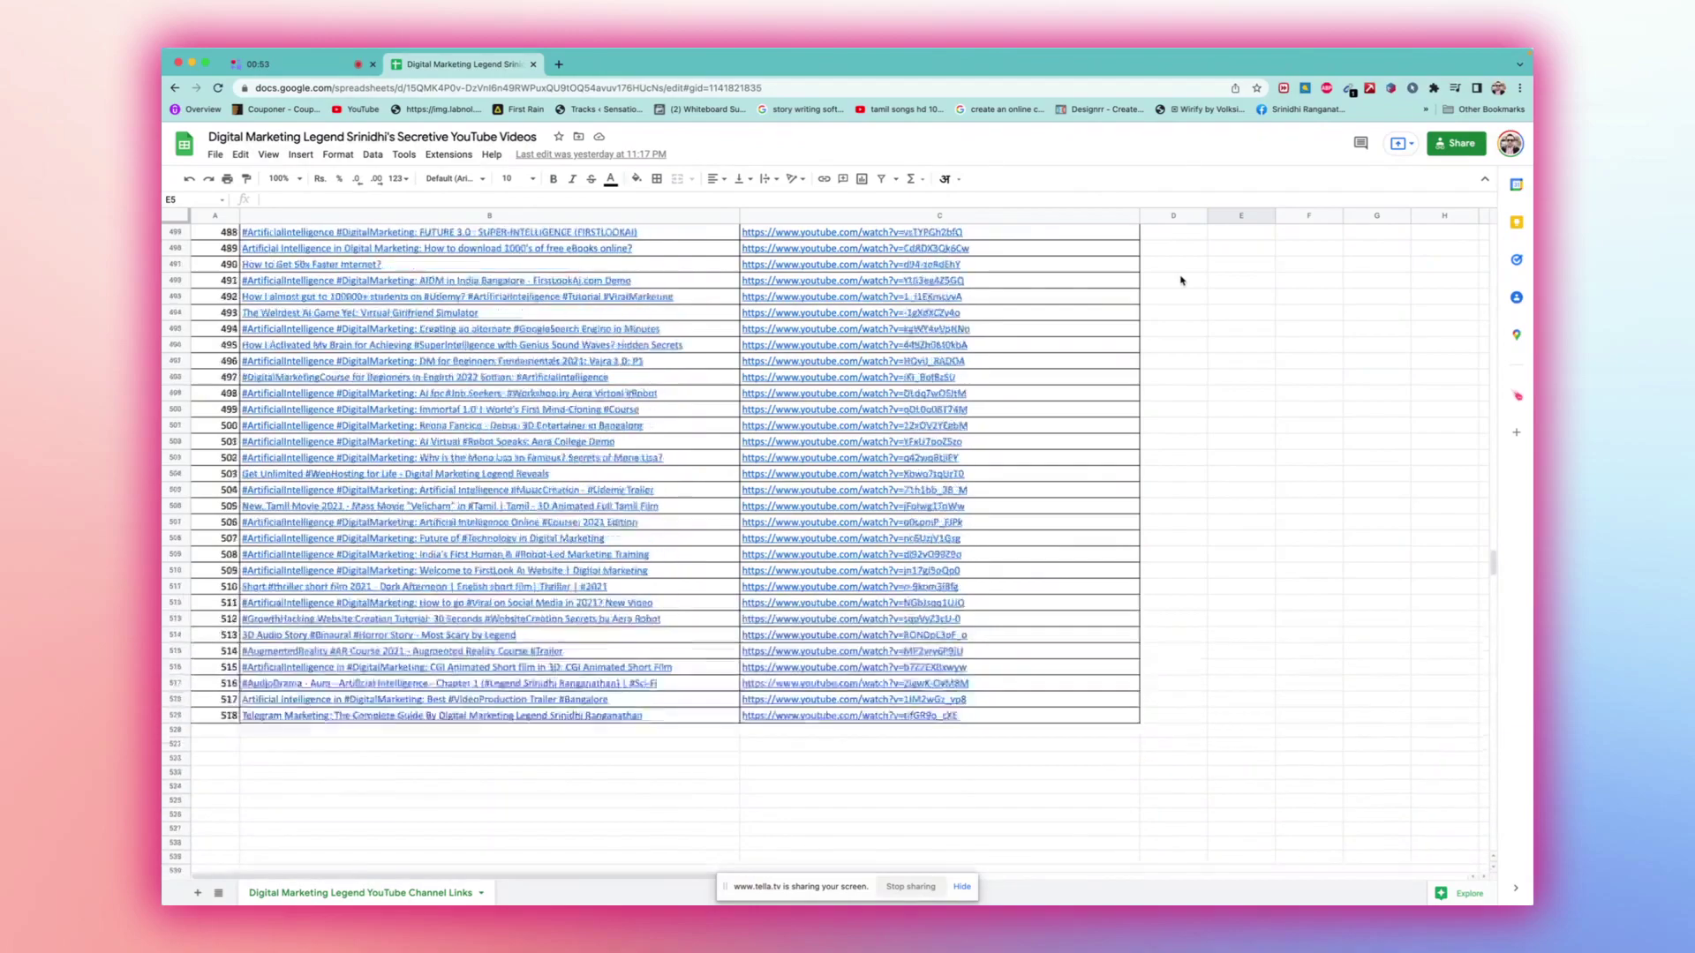
pyautogui.scroll(15, 1182, 279)
pyautogui.scroll(15, 1182, 280)
pyautogui.scroll(15, 1181, 279)
pyautogui.scroll(4, 1182, 279)
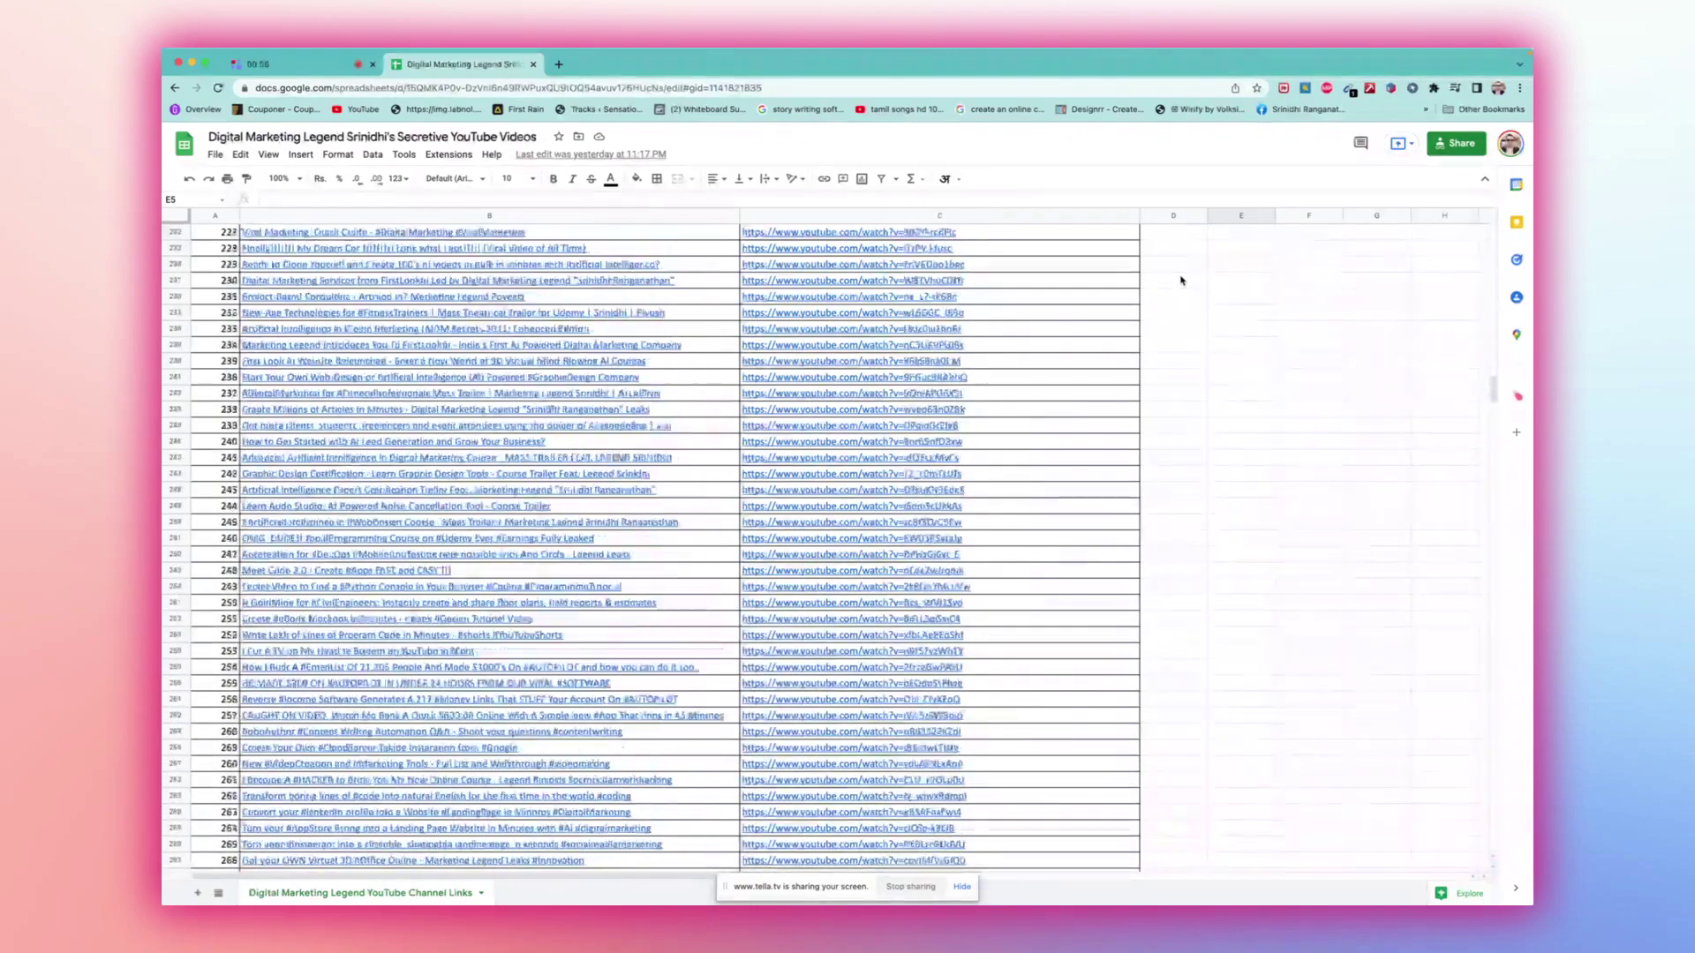
pyautogui.scroll(4, 1181, 279)
pyautogui.scroll(4, 1182, 279)
pyautogui.scroll(4, 1182, 280)
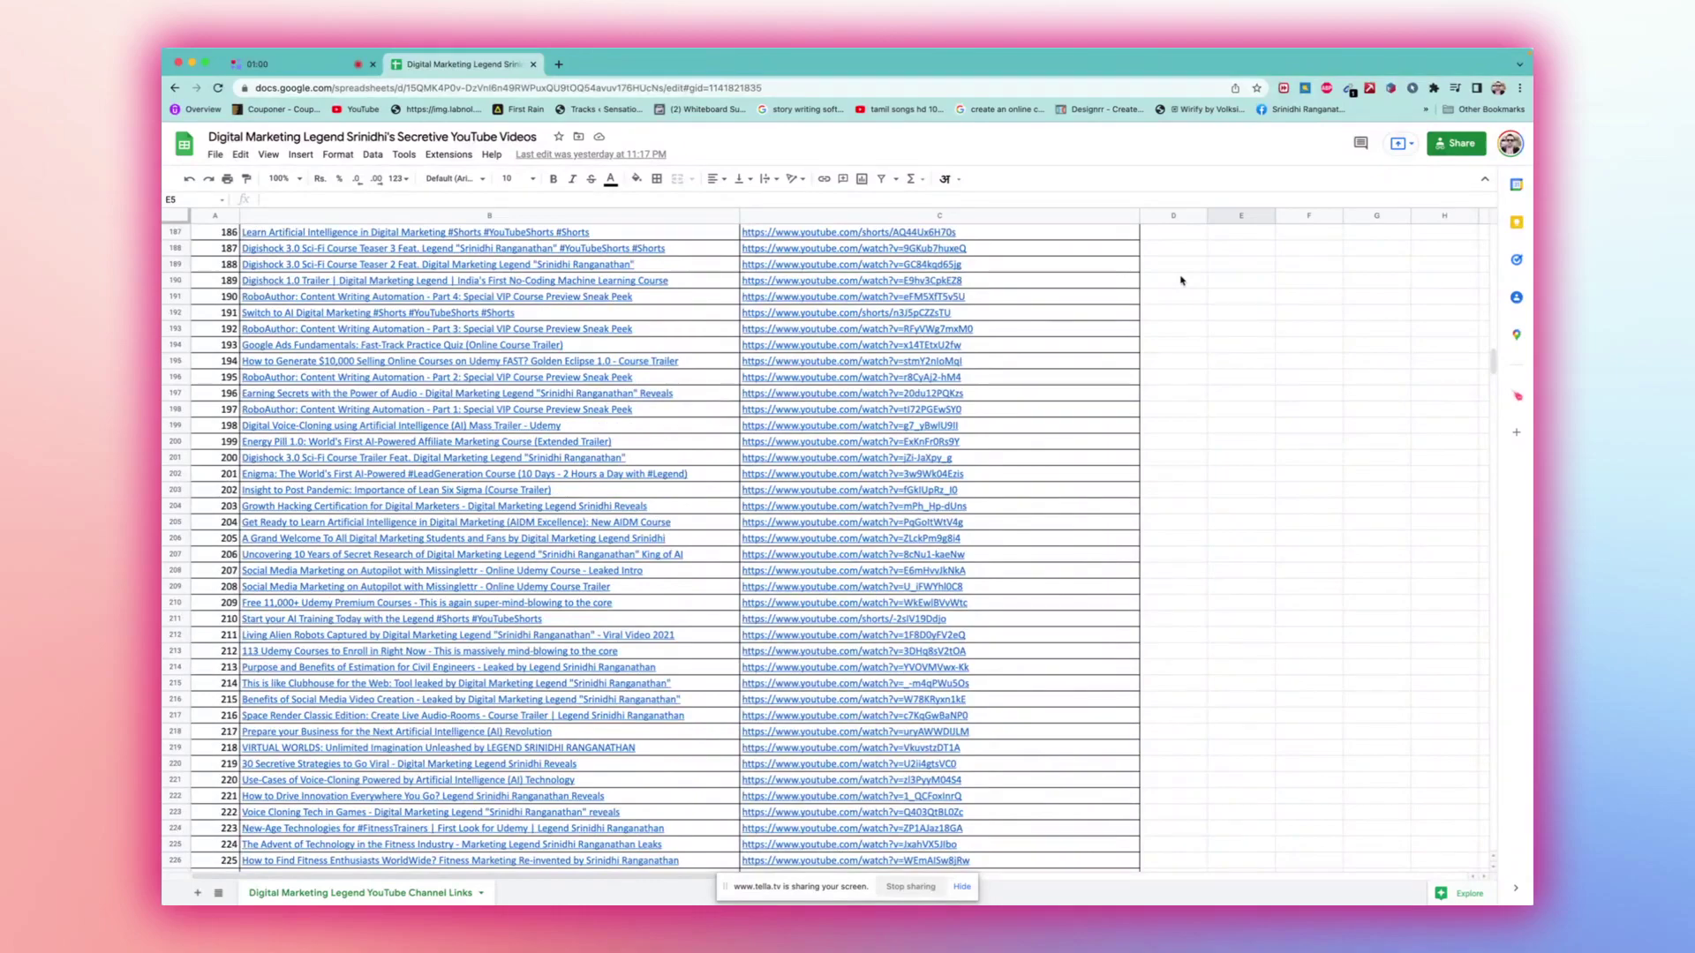
pyautogui.scroll(6, 1181, 279)
pyautogui.scroll(6, 1181, 279)
pyautogui.scroll(6, 1182, 280)
pyautogui.scroll(6, 1181, 279)
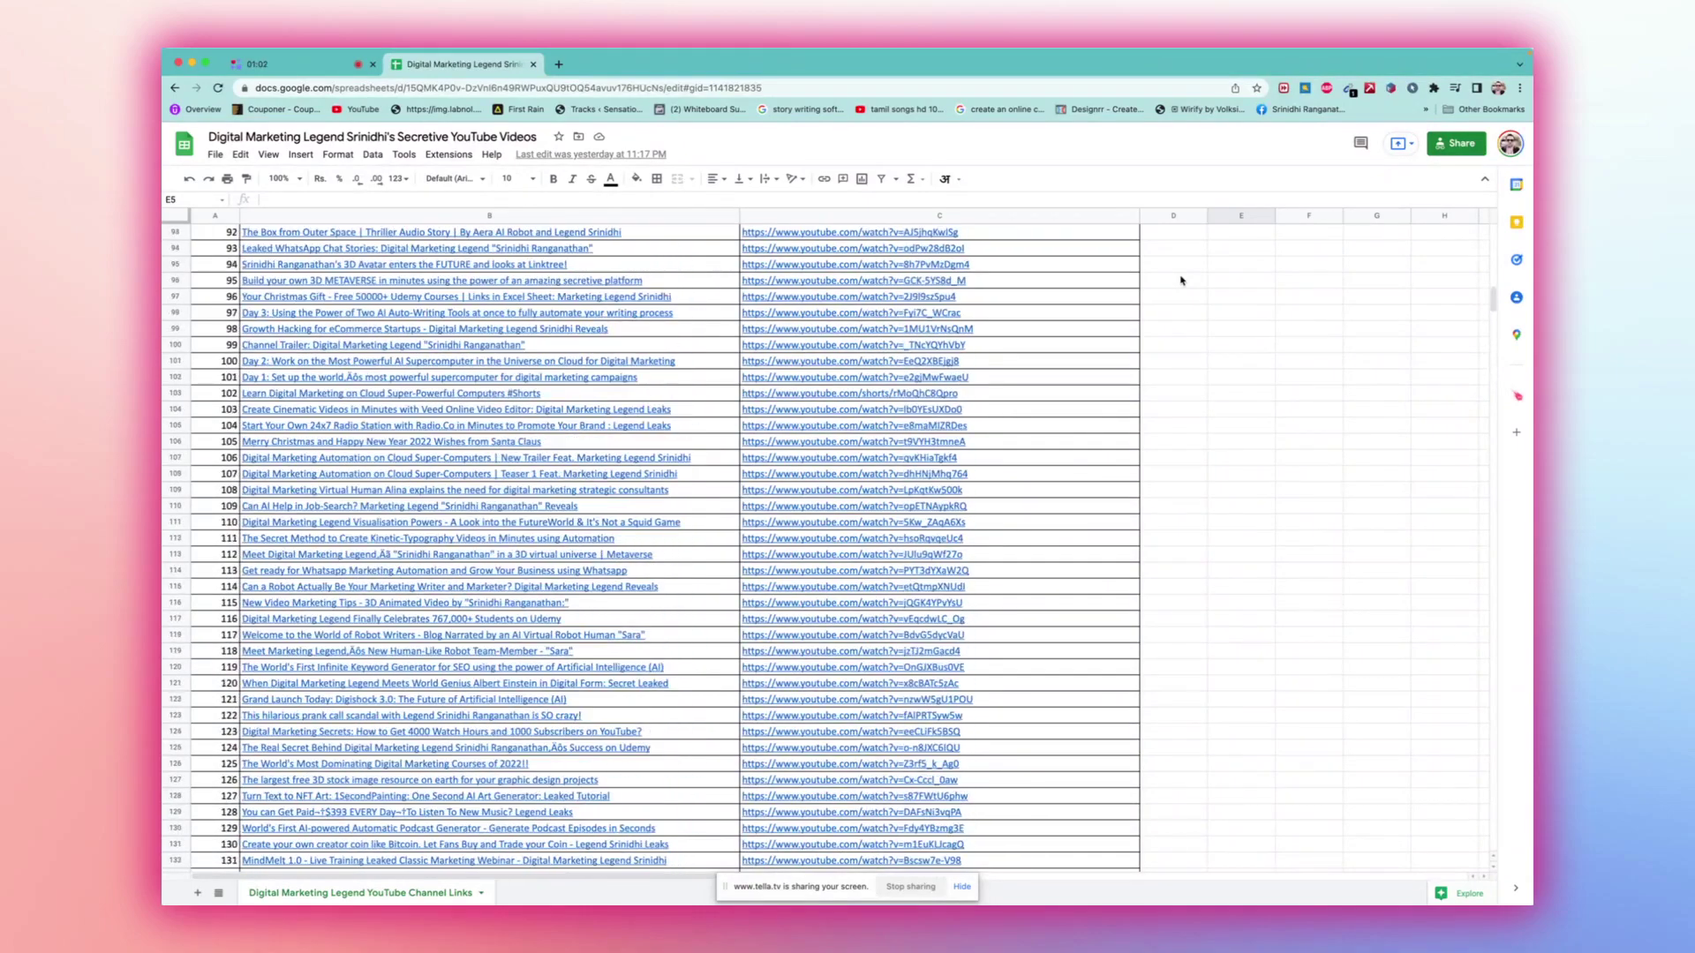
pyautogui.scroll(5, 1181, 279)
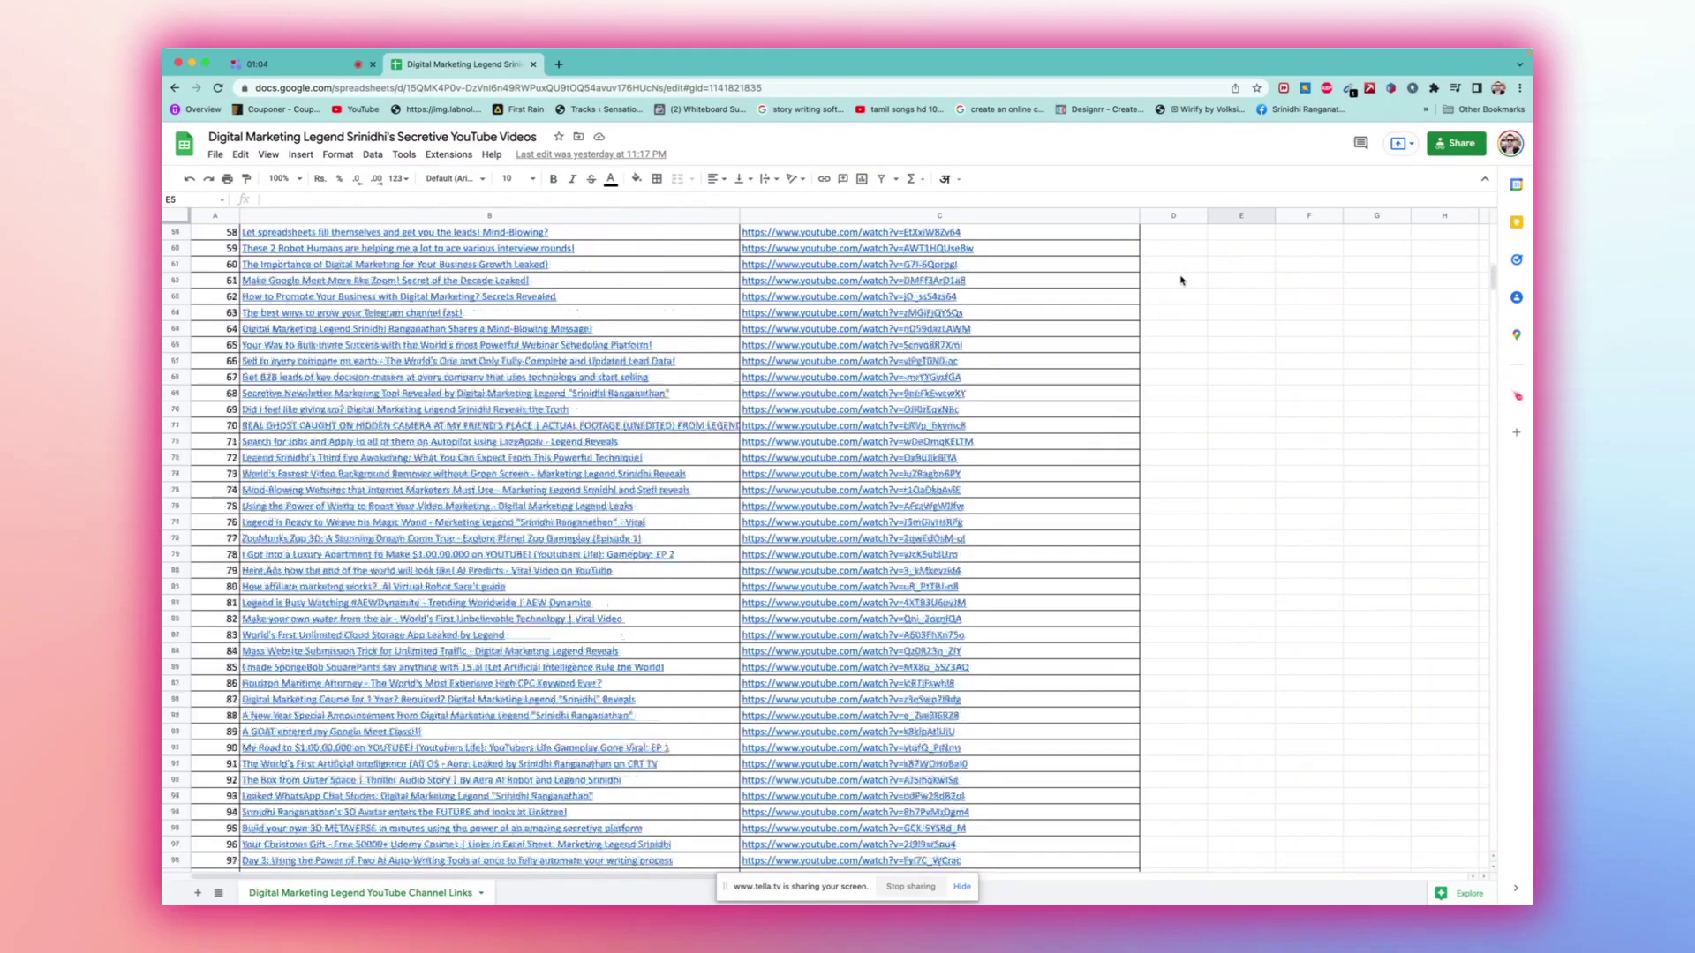
pyautogui.scroll(5, 1181, 280)
pyautogui.scroll(5, 1182, 280)
pyautogui.scroll(5, 1182, 279)
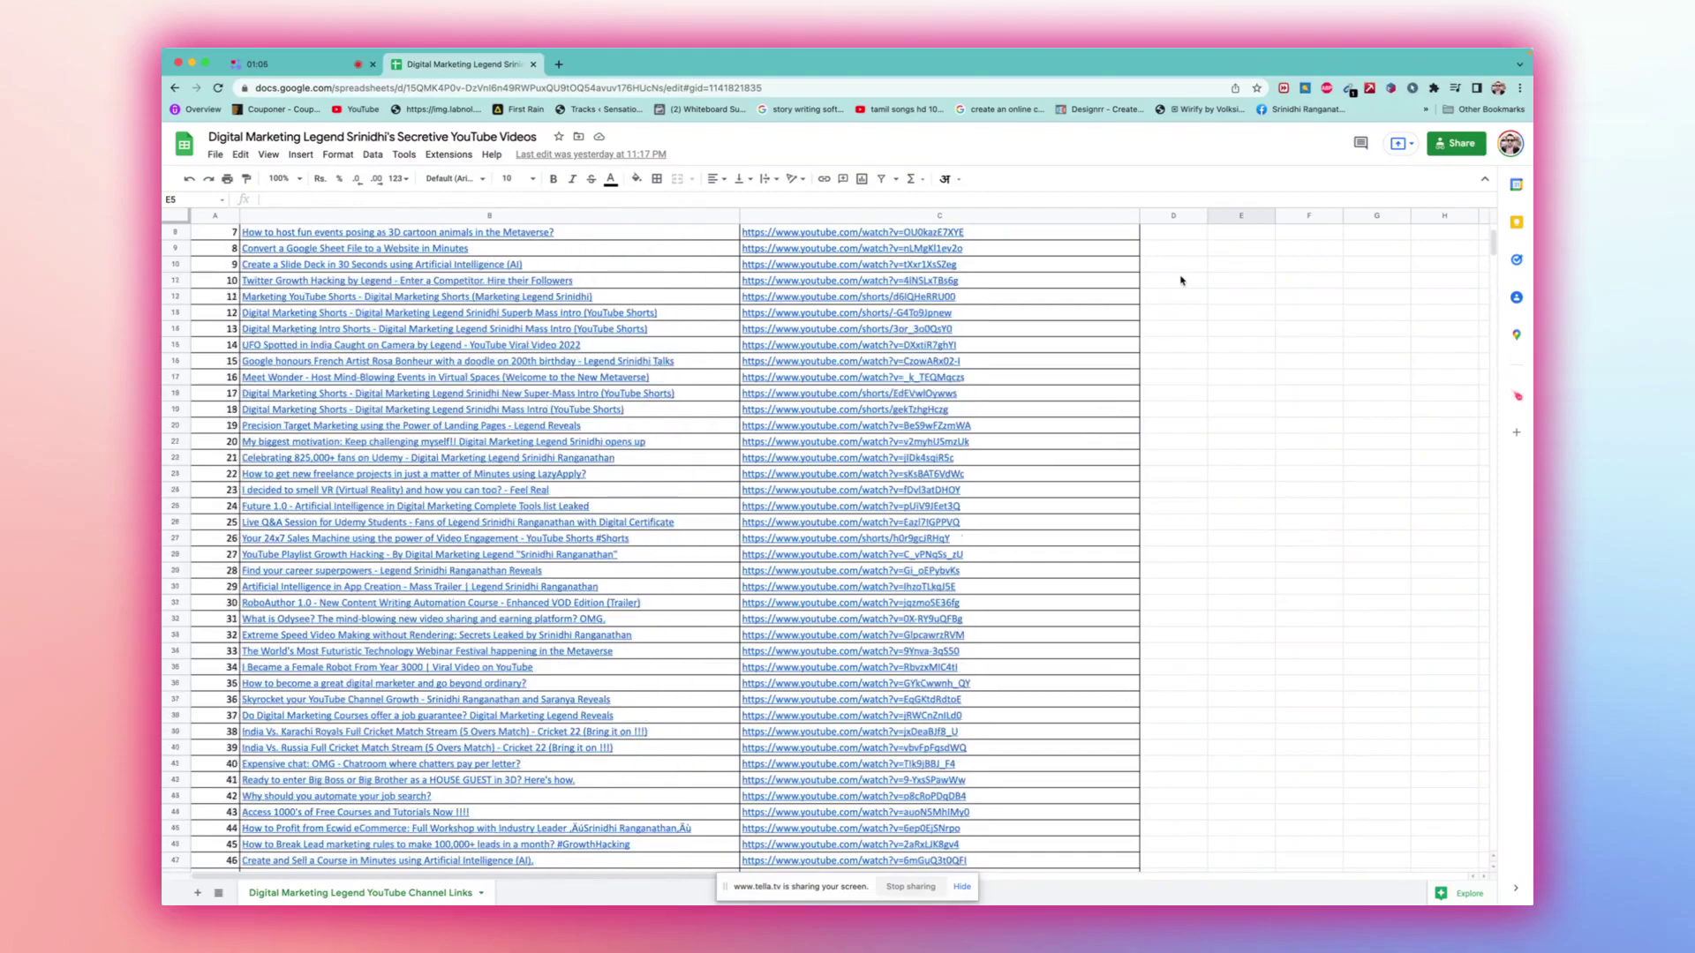
pyautogui.scroll(2, 1181, 279)
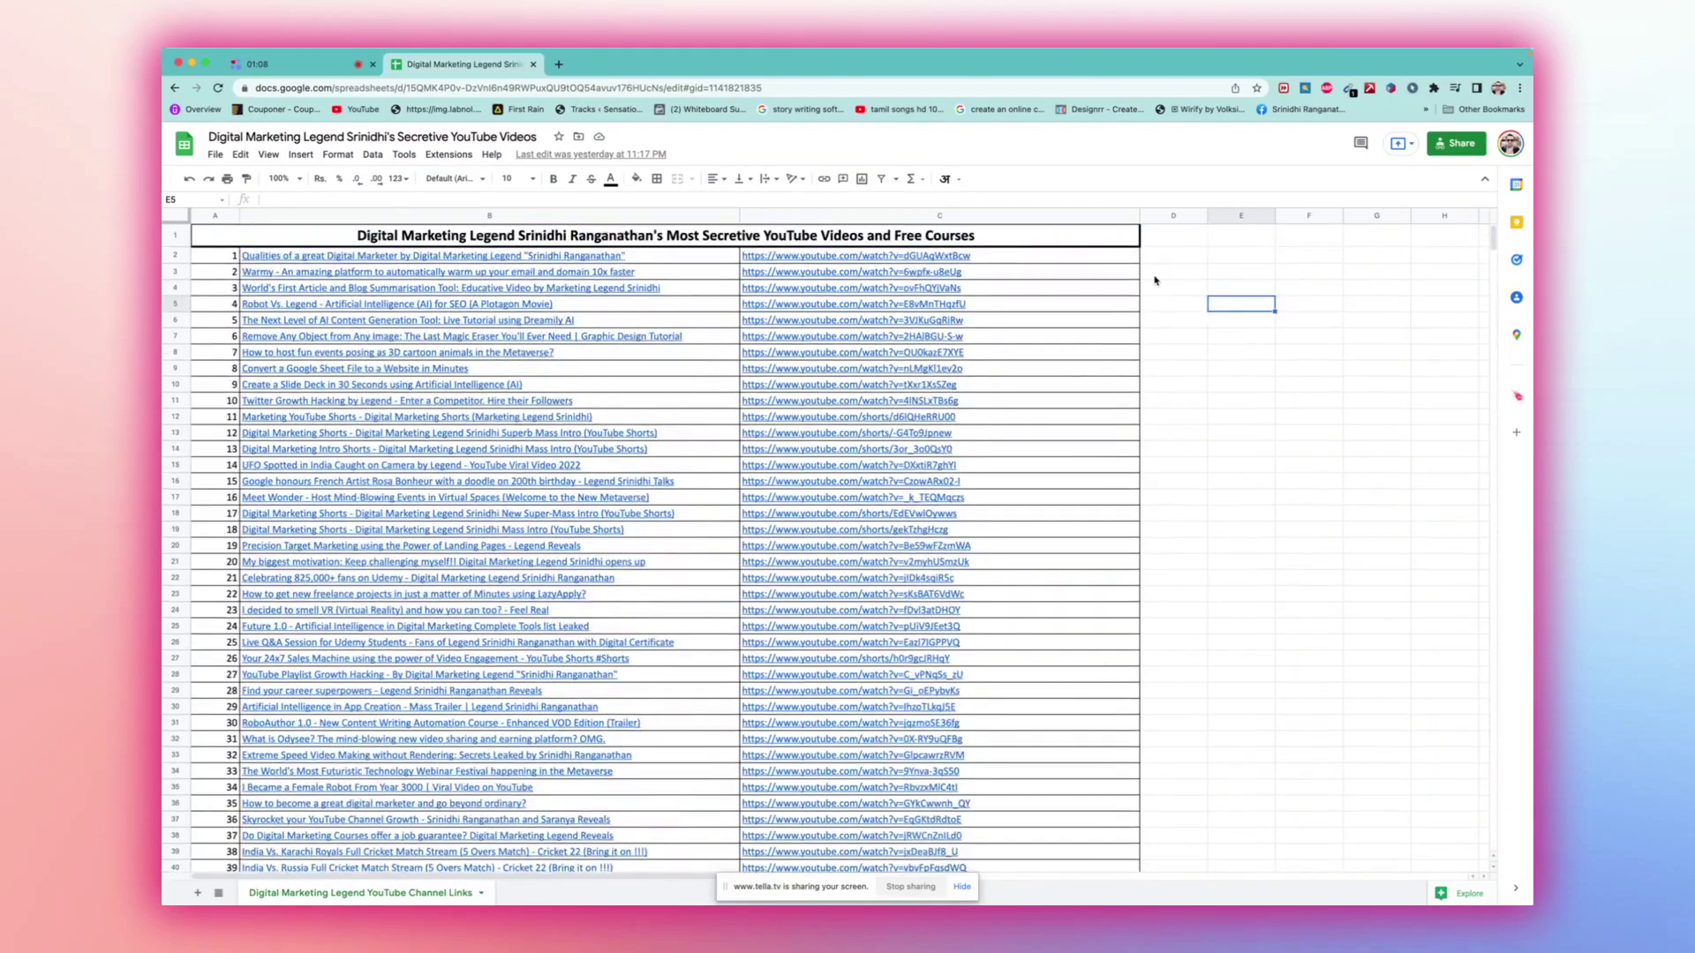
pyautogui.scroll(-10, 1166, 274)
pyautogui.scroll(-5, 1166, 275)
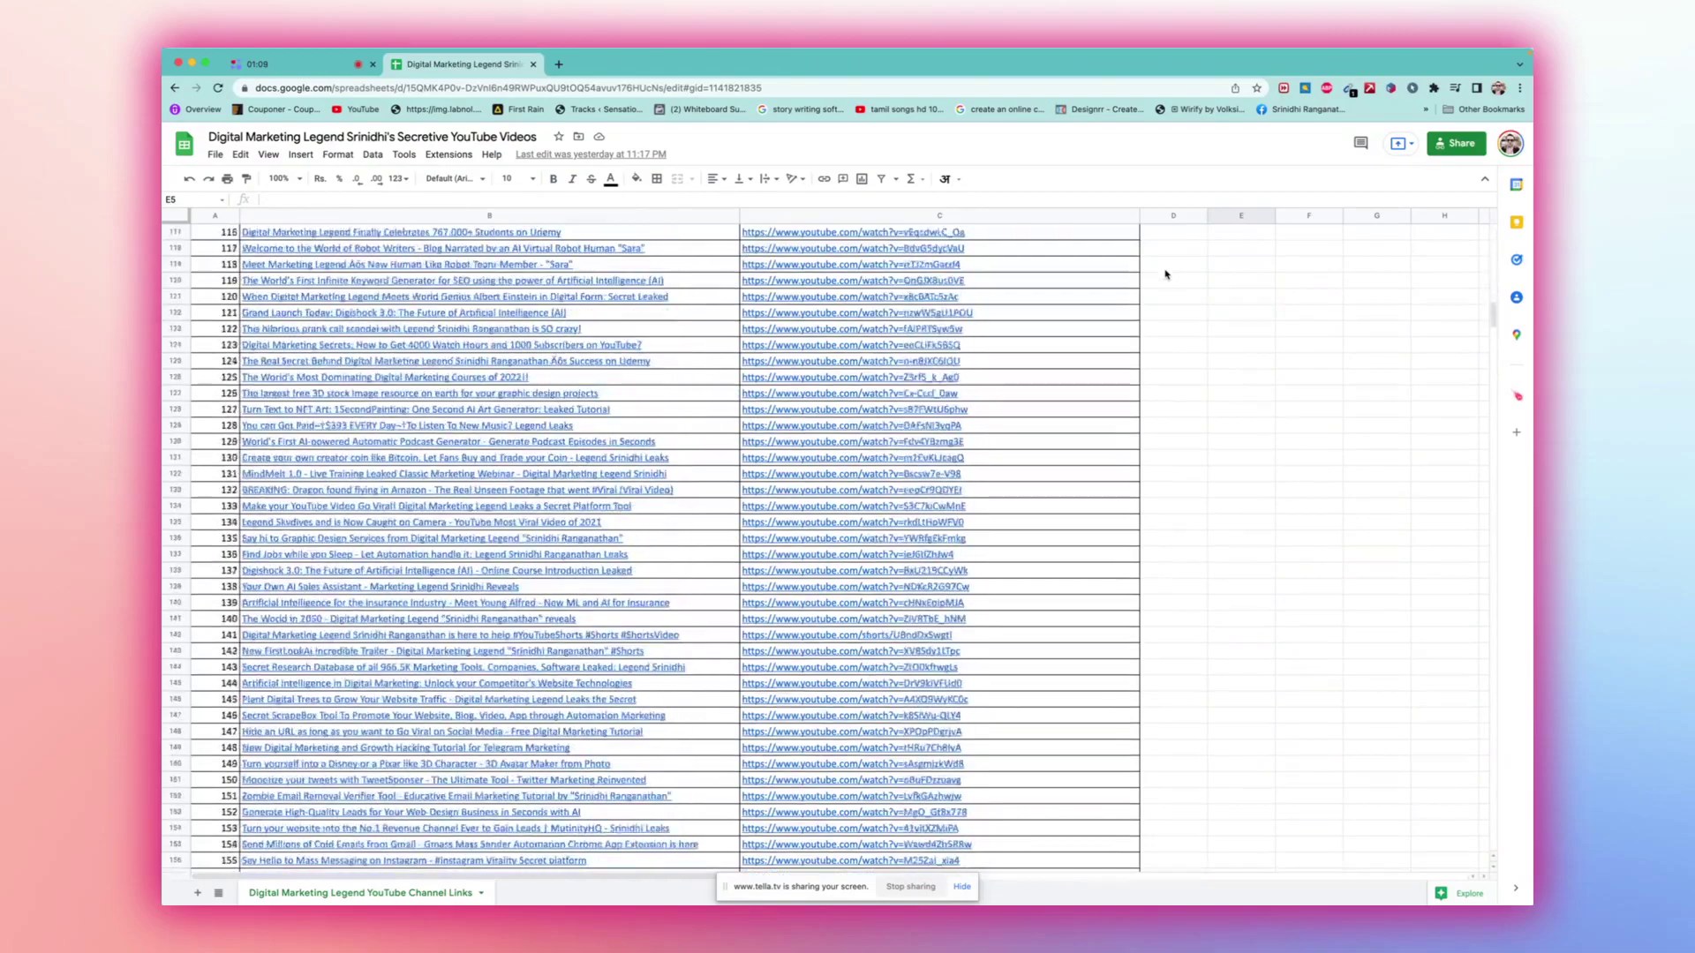
pyautogui.scroll(-5, 1165, 274)
pyautogui.scroll(-5, 1166, 275)
pyautogui.scroll(-5, 1165, 274)
pyautogui.scroll(-5, 1166, 274)
pyautogui.scroll(-5, 1165, 275)
pyautogui.scroll(-5, 1166, 274)
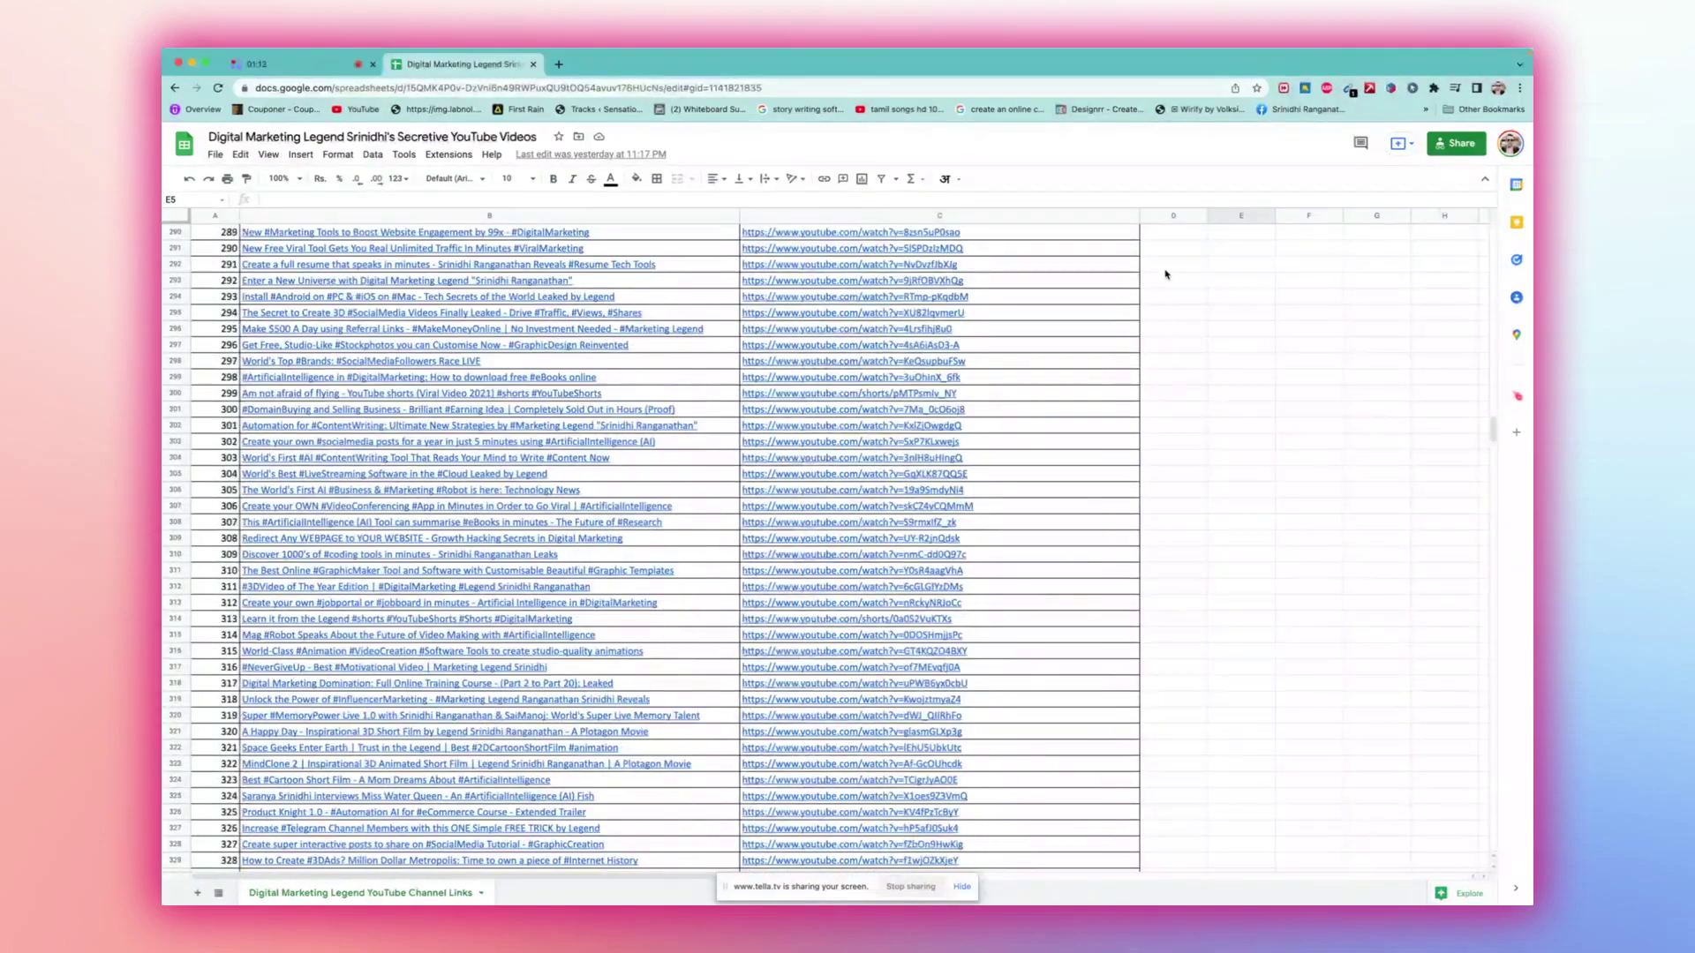
pyautogui.scroll(-5, 1166, 274)
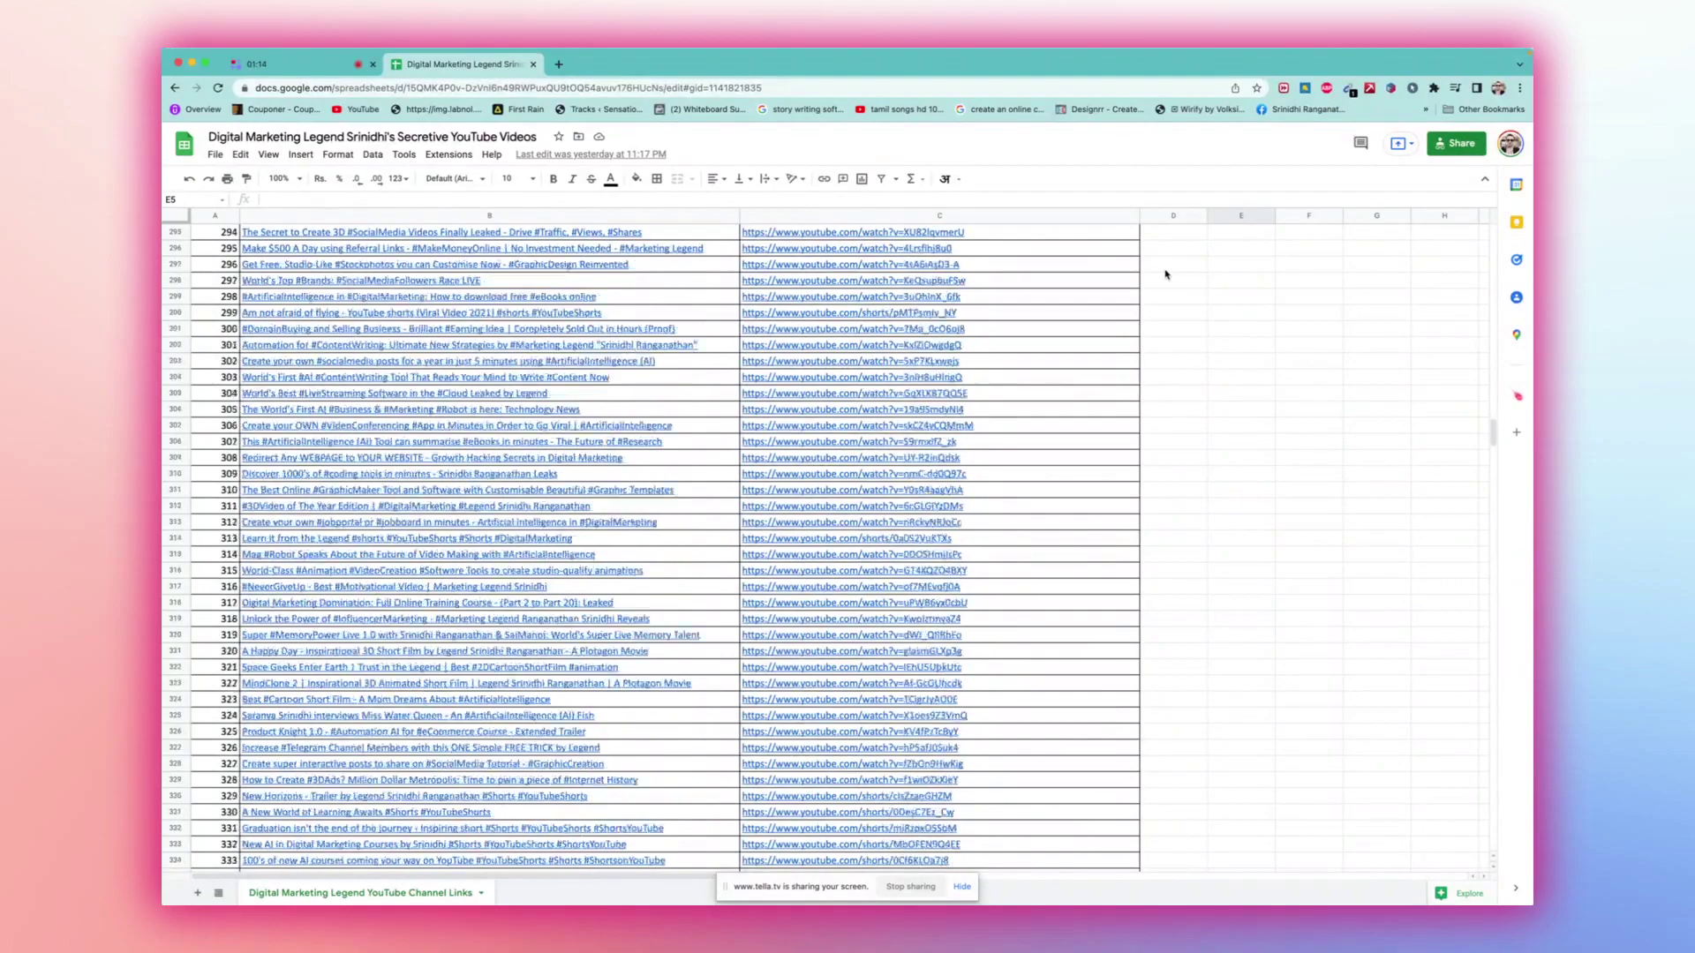
pyautogui.scroll(-5, 1166, 274)
pyautogui.scroll(-5, 1165, 275)
pyautogui.scroll(-5, 1166, 275)
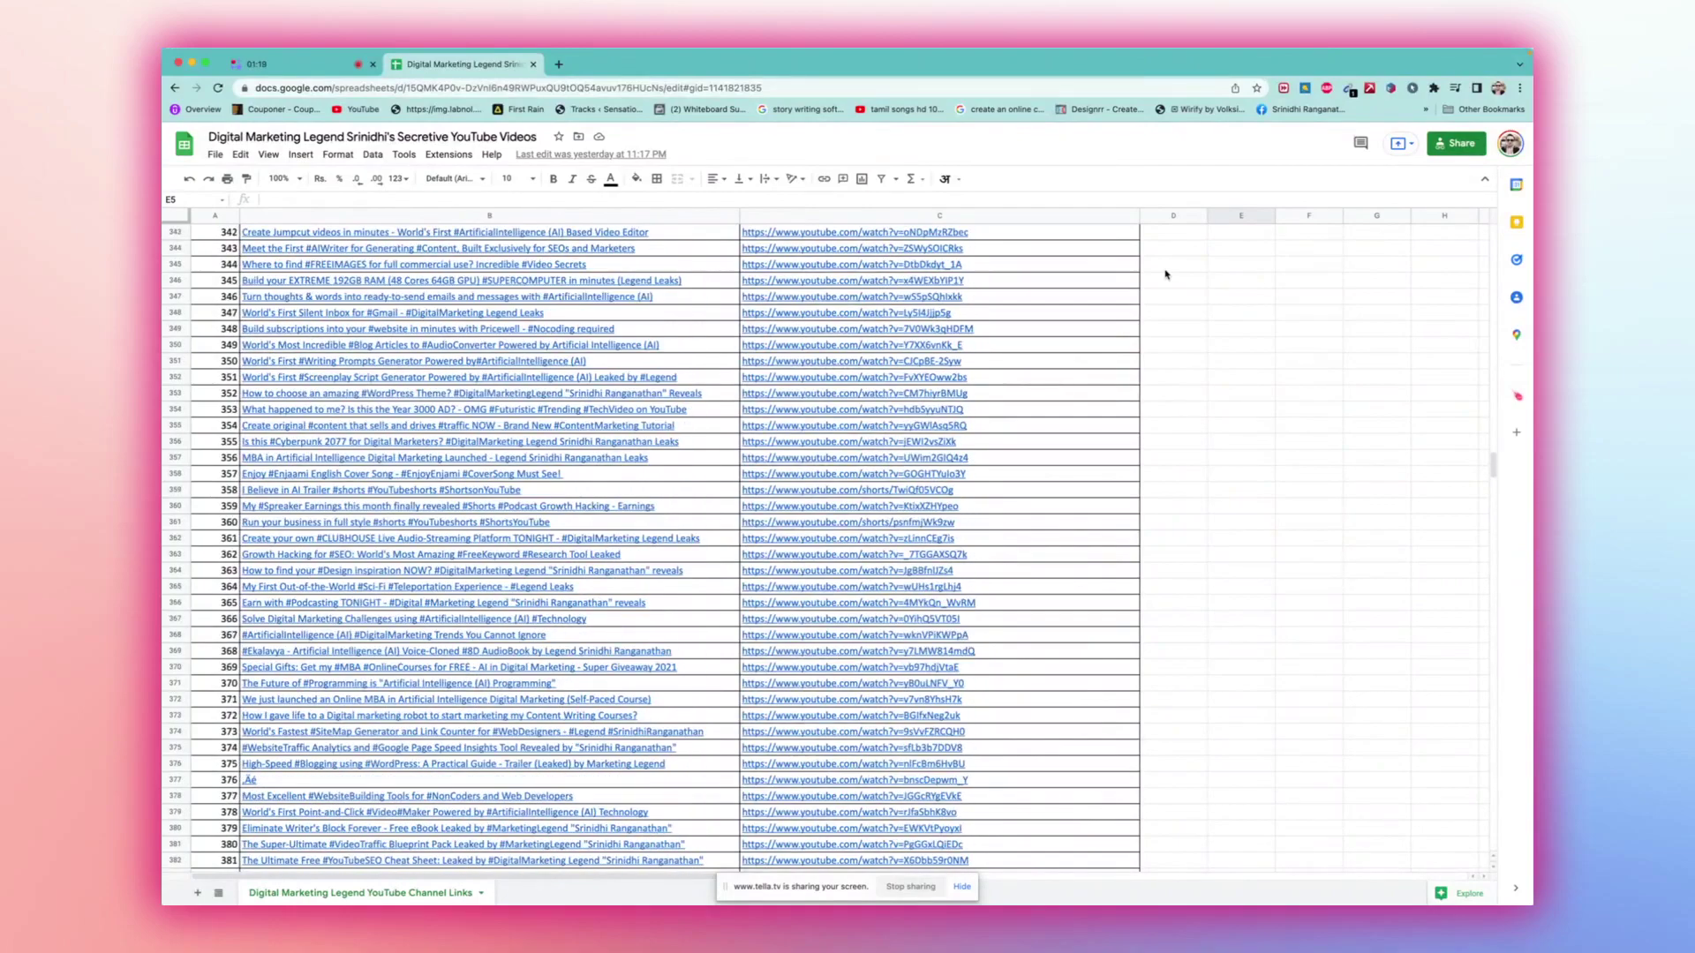
pyautogui.scroll(-4, 1166, 275)
pyautogui.scroll(-4, 1165, 275)
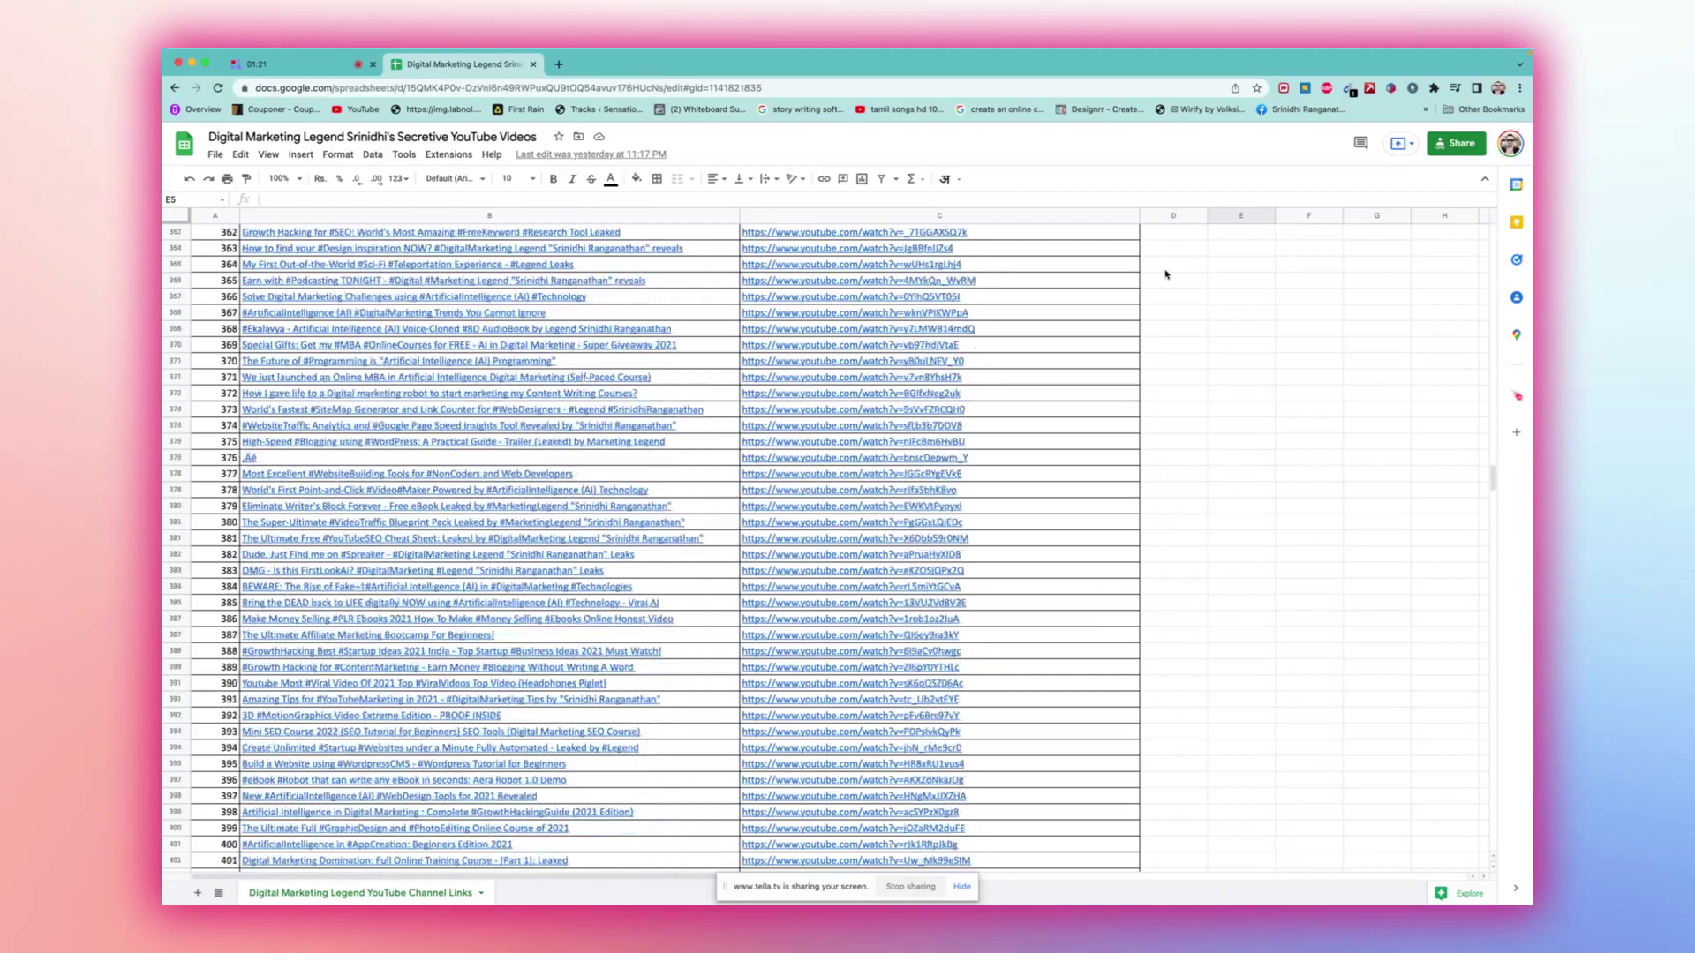
pyautogui.scroll(-4, 1165, 275)
pyautogui.scroll(-4, 1165, 274)
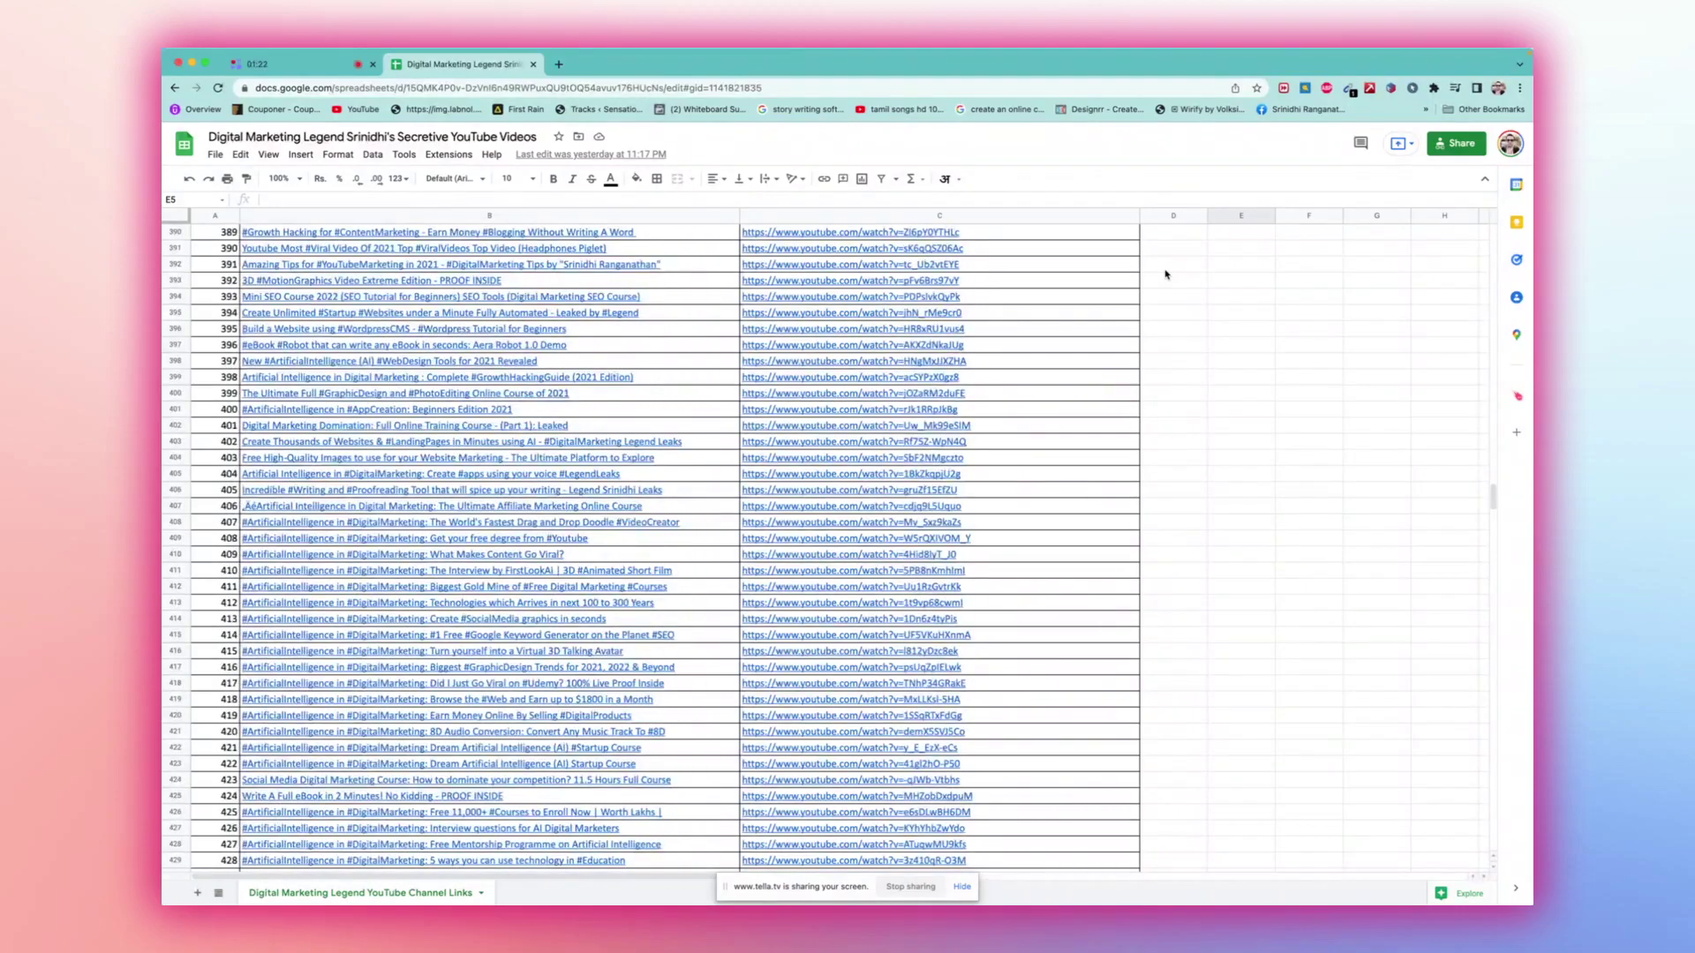
pyautogui.scroll(-2, 1166, 274)
pyautogui.scroll(-2, 1165, 275)
pyautogui.scroll(-2, 1165, 274)
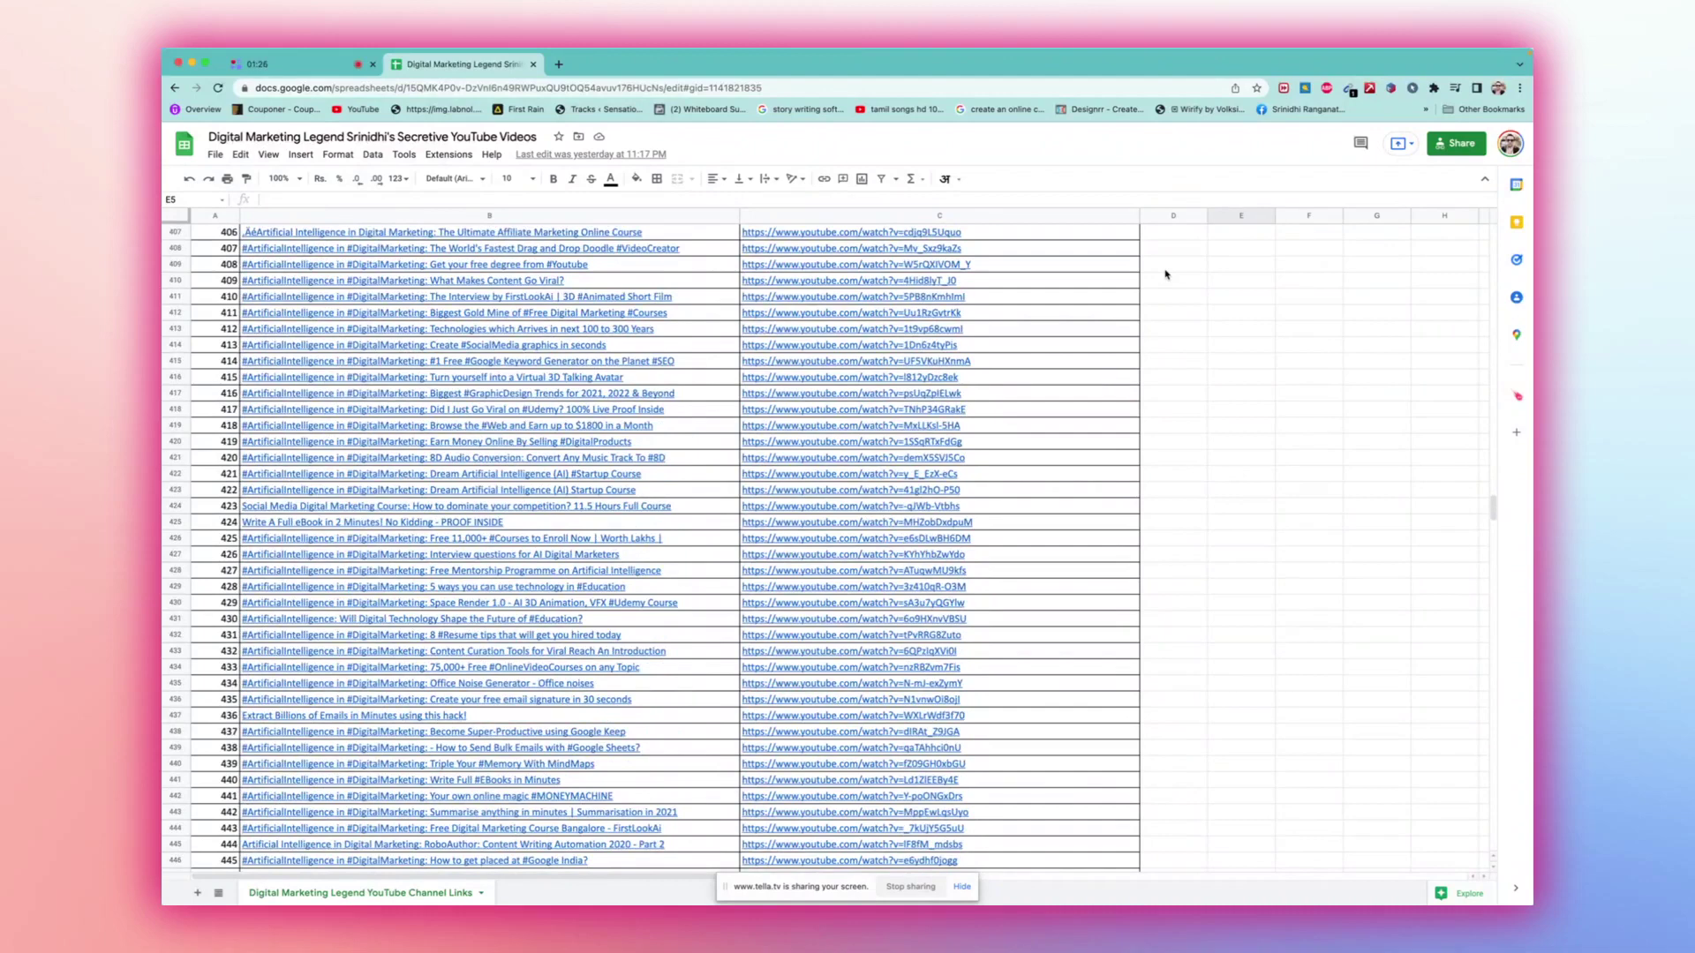
# Step: Select the empty cell beside video 415 while browsing past entry 515 and back to row 1
pyautogui.click(1201, 378)
pyautogui.scroll(-2, 1201, 377)
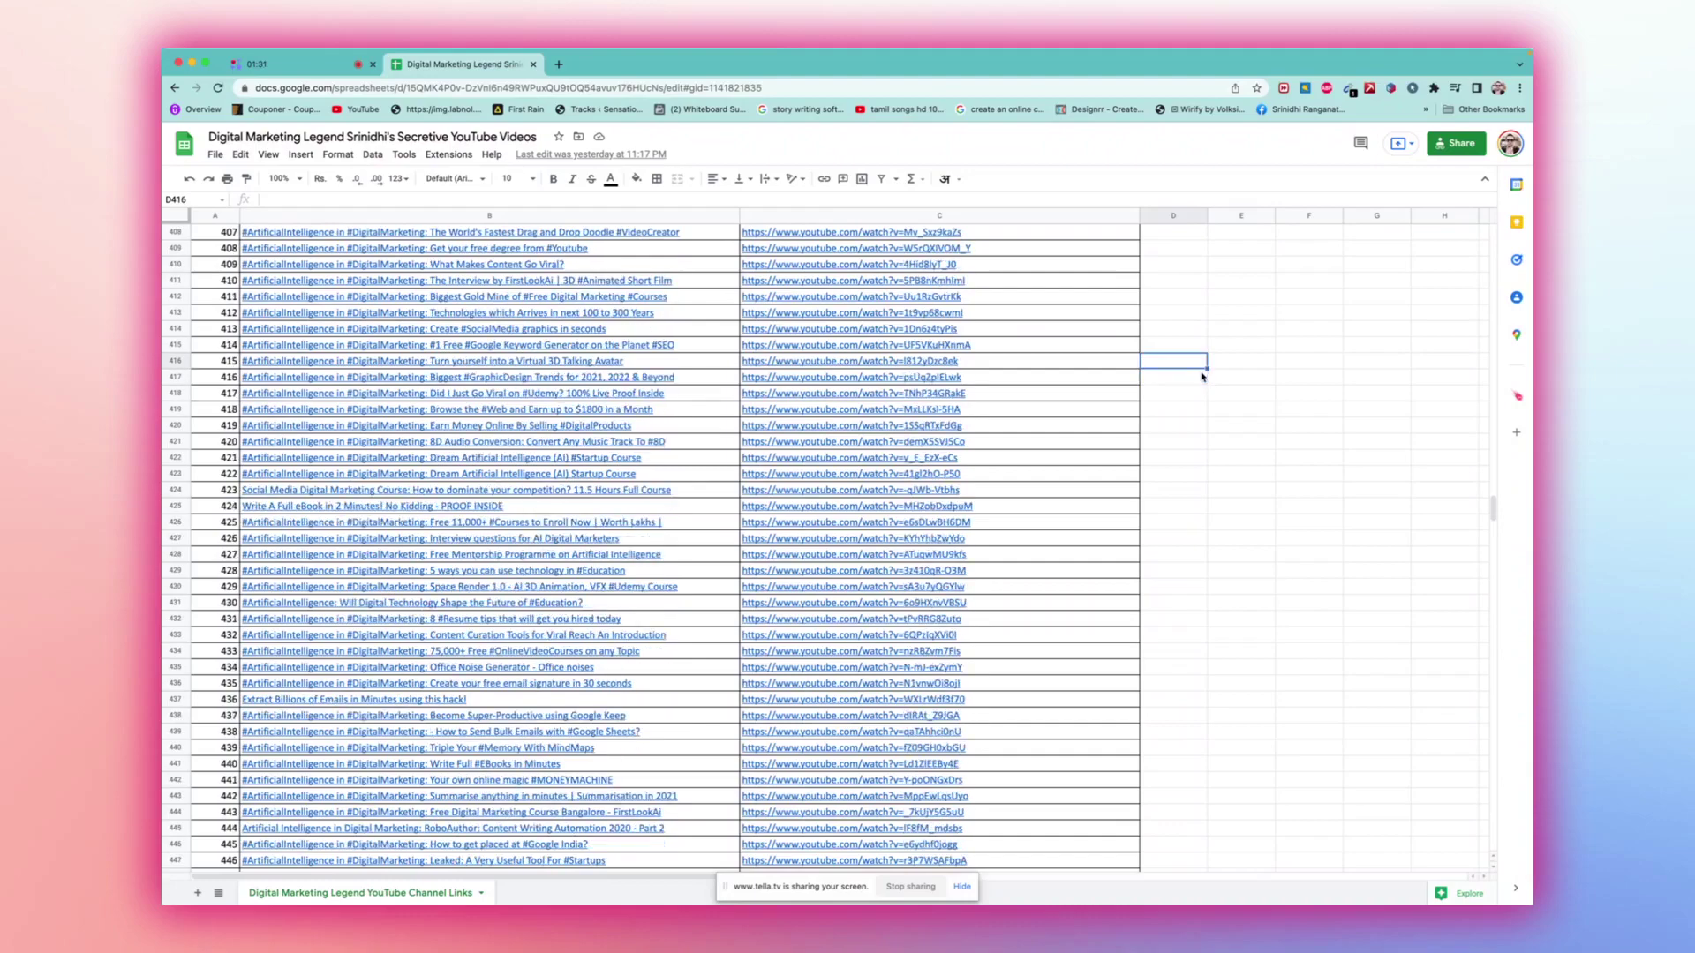
pyautogui.scroll(-3, 1202, 378)
pyautogui.scroll(-3, 1201, 378)
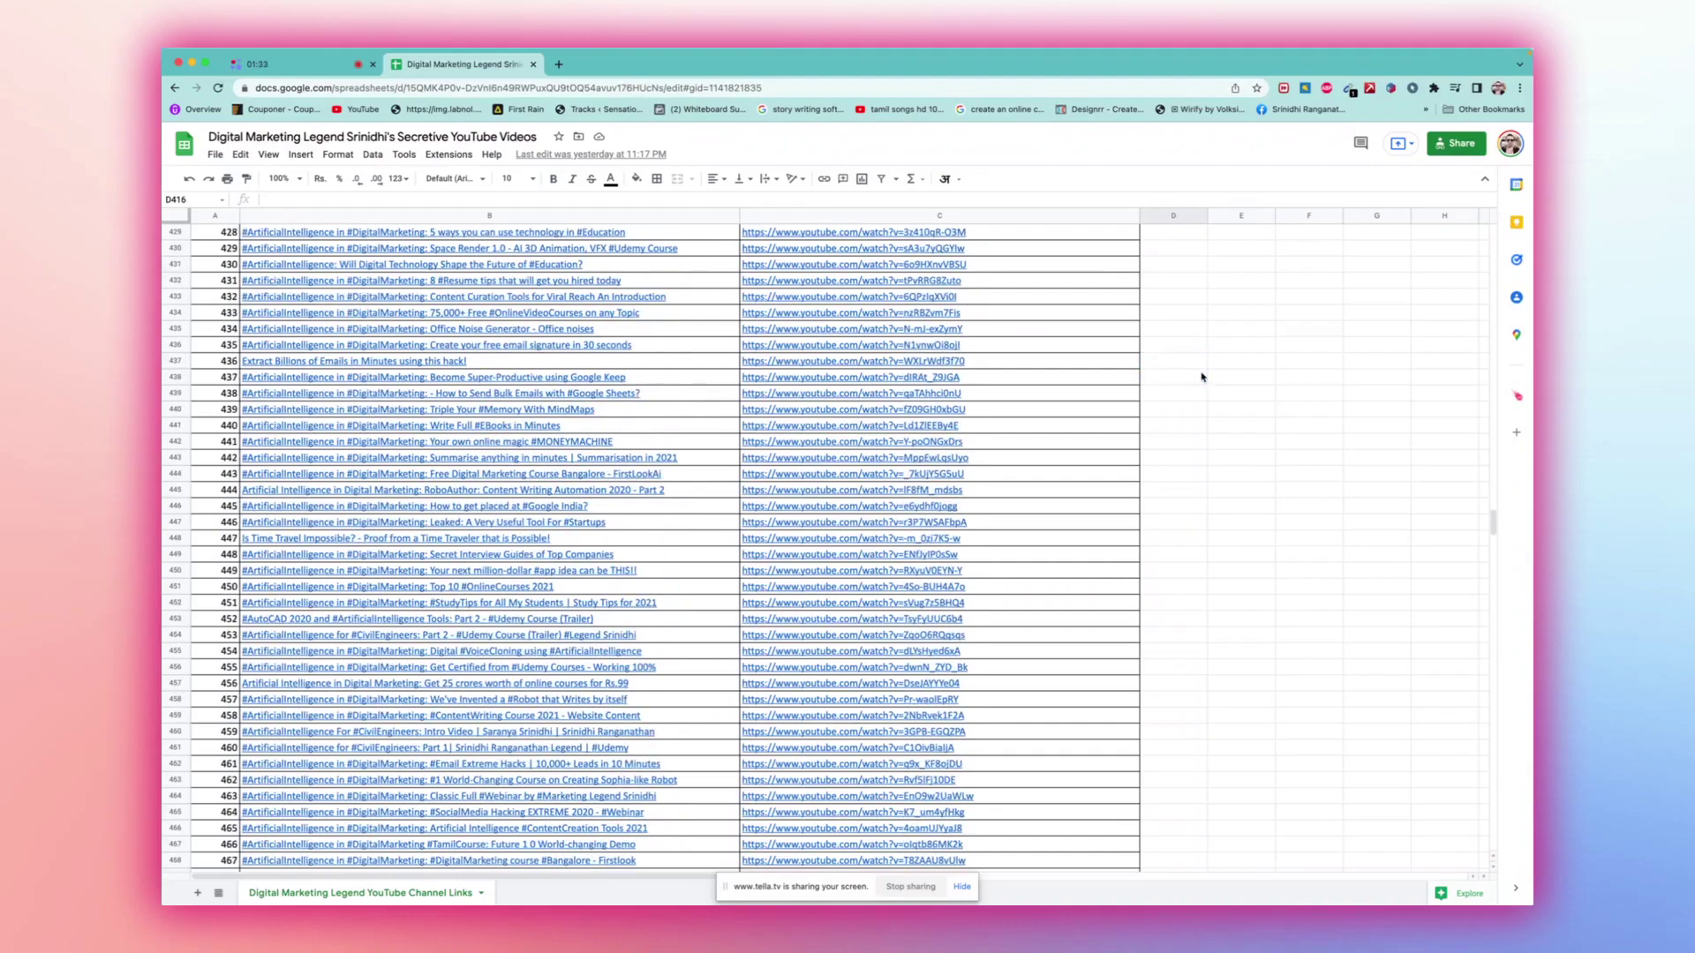
pyautogui.scroll(-2, 1202, 377)
pyautogui.scroll(-3, 1201, 377)
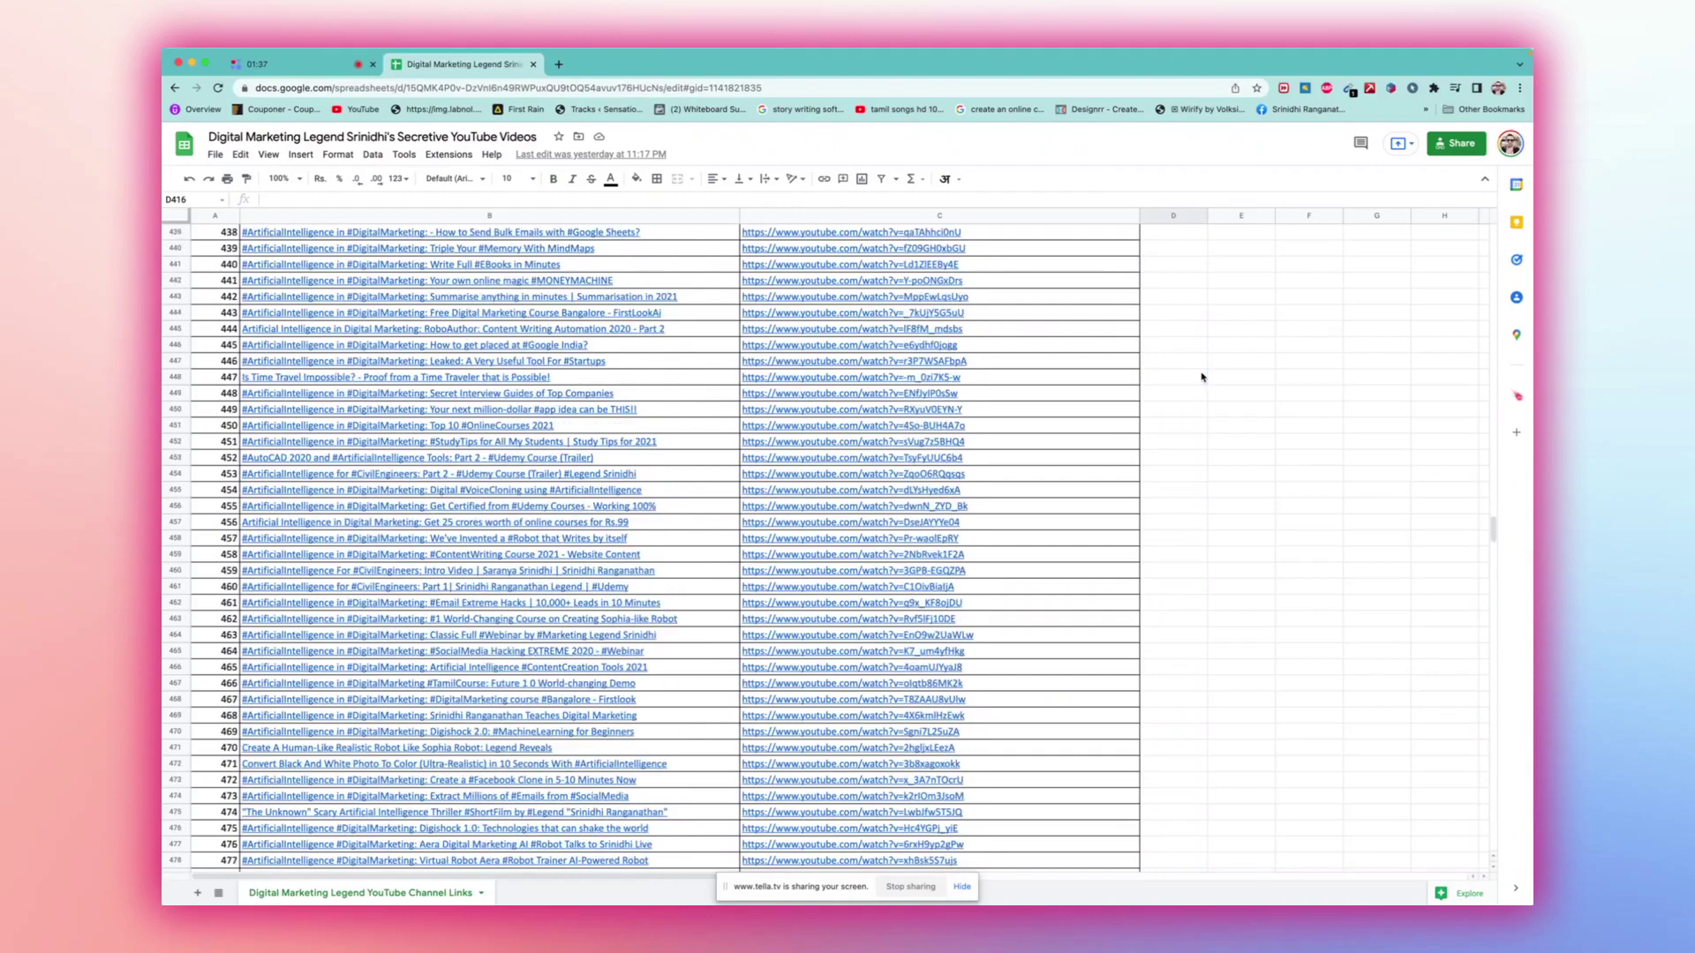
pyautogui.scroll(-3, 1201, 378)
pyautogui.scroll(-2, 1202, 377)
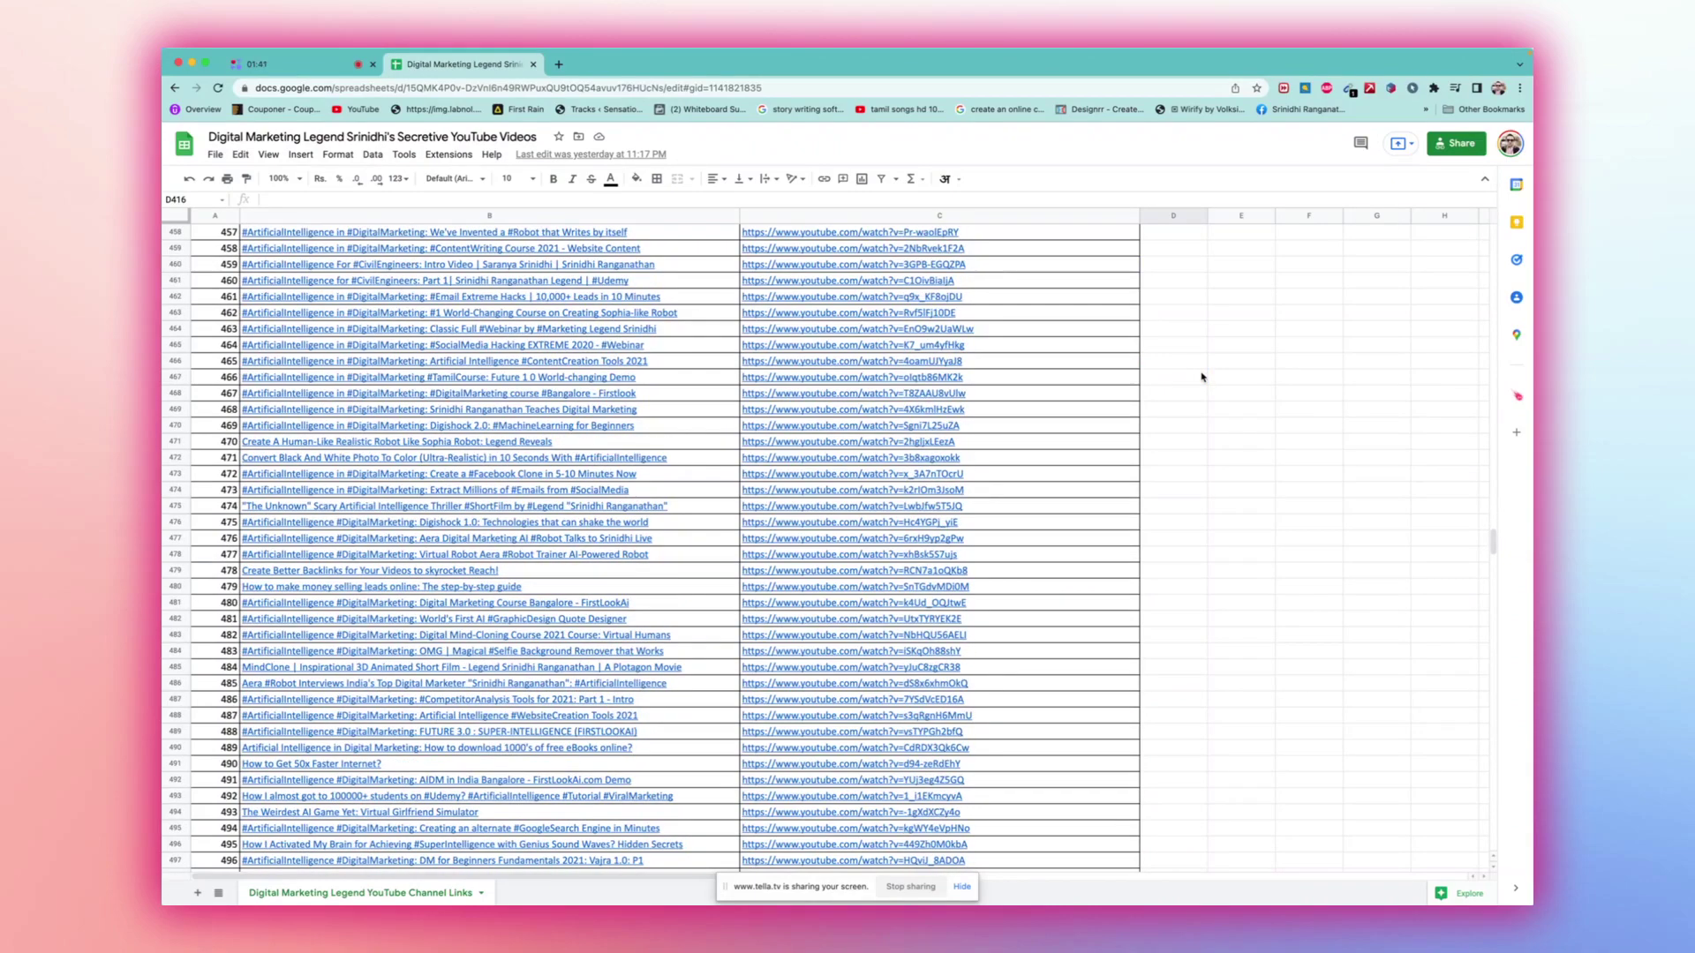
pyautogui.scroll(-2, 1202, 378)
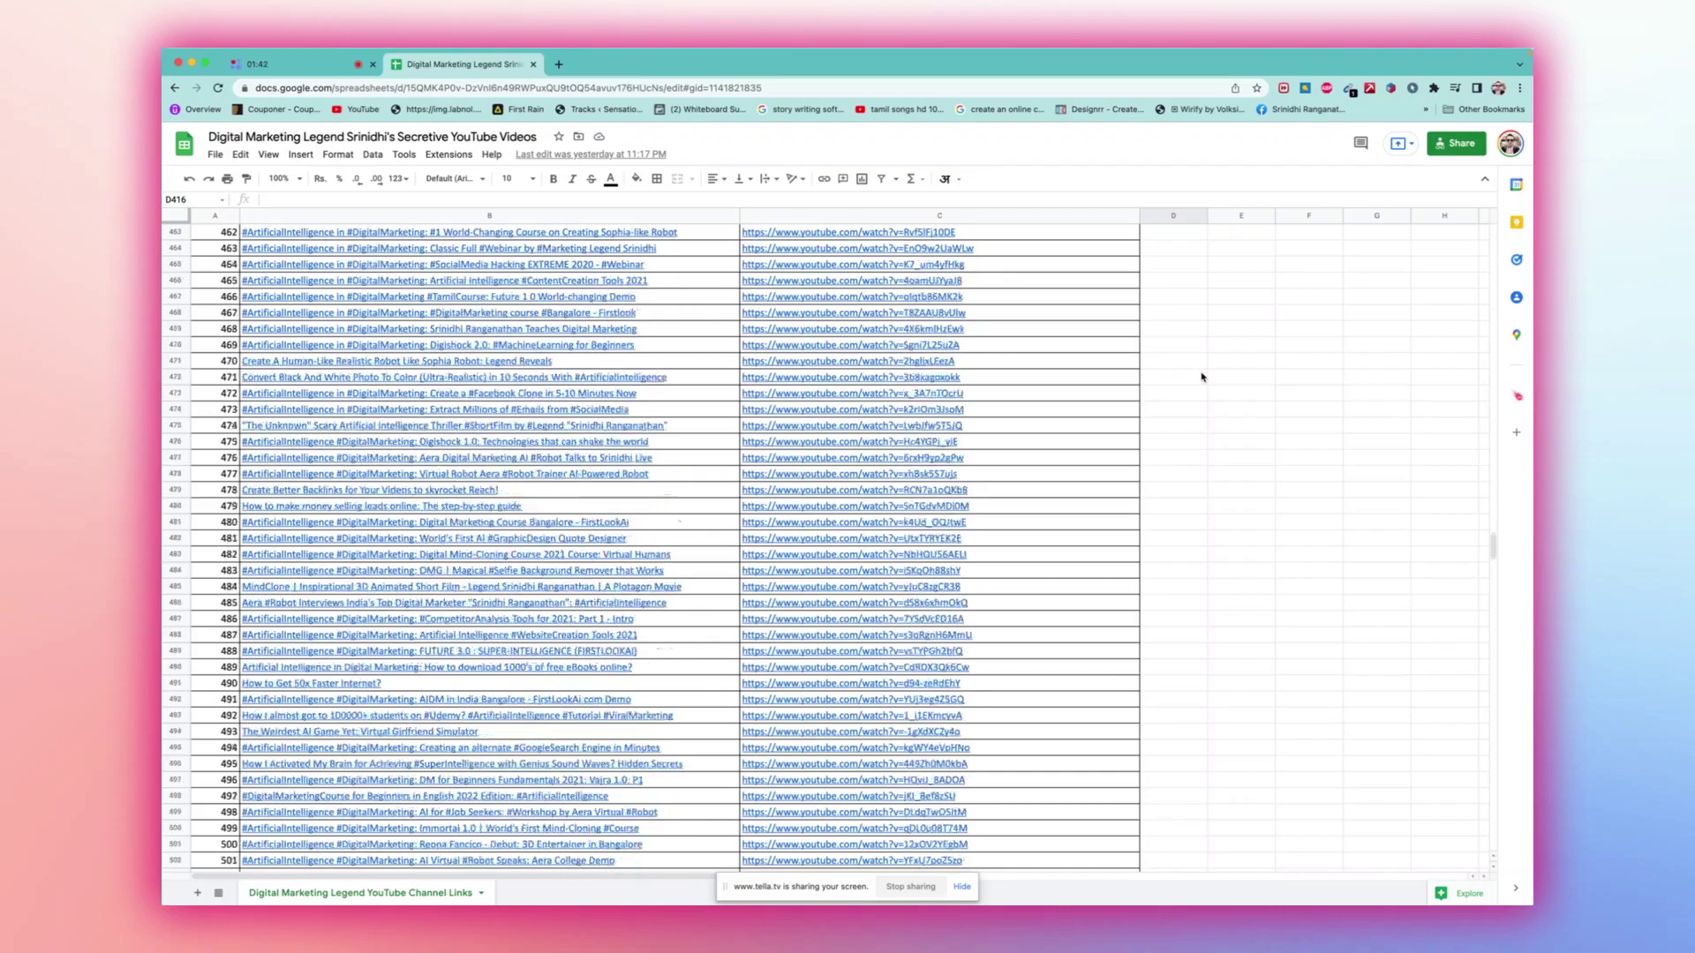
pyautogui.scroll(-2, 1202, 378)
pyautogui.scroll(-2, 1201, 378)
pyautogui.scroll(-2, 1201, 377)
pyautogui.scroll(5, 1201, 377)
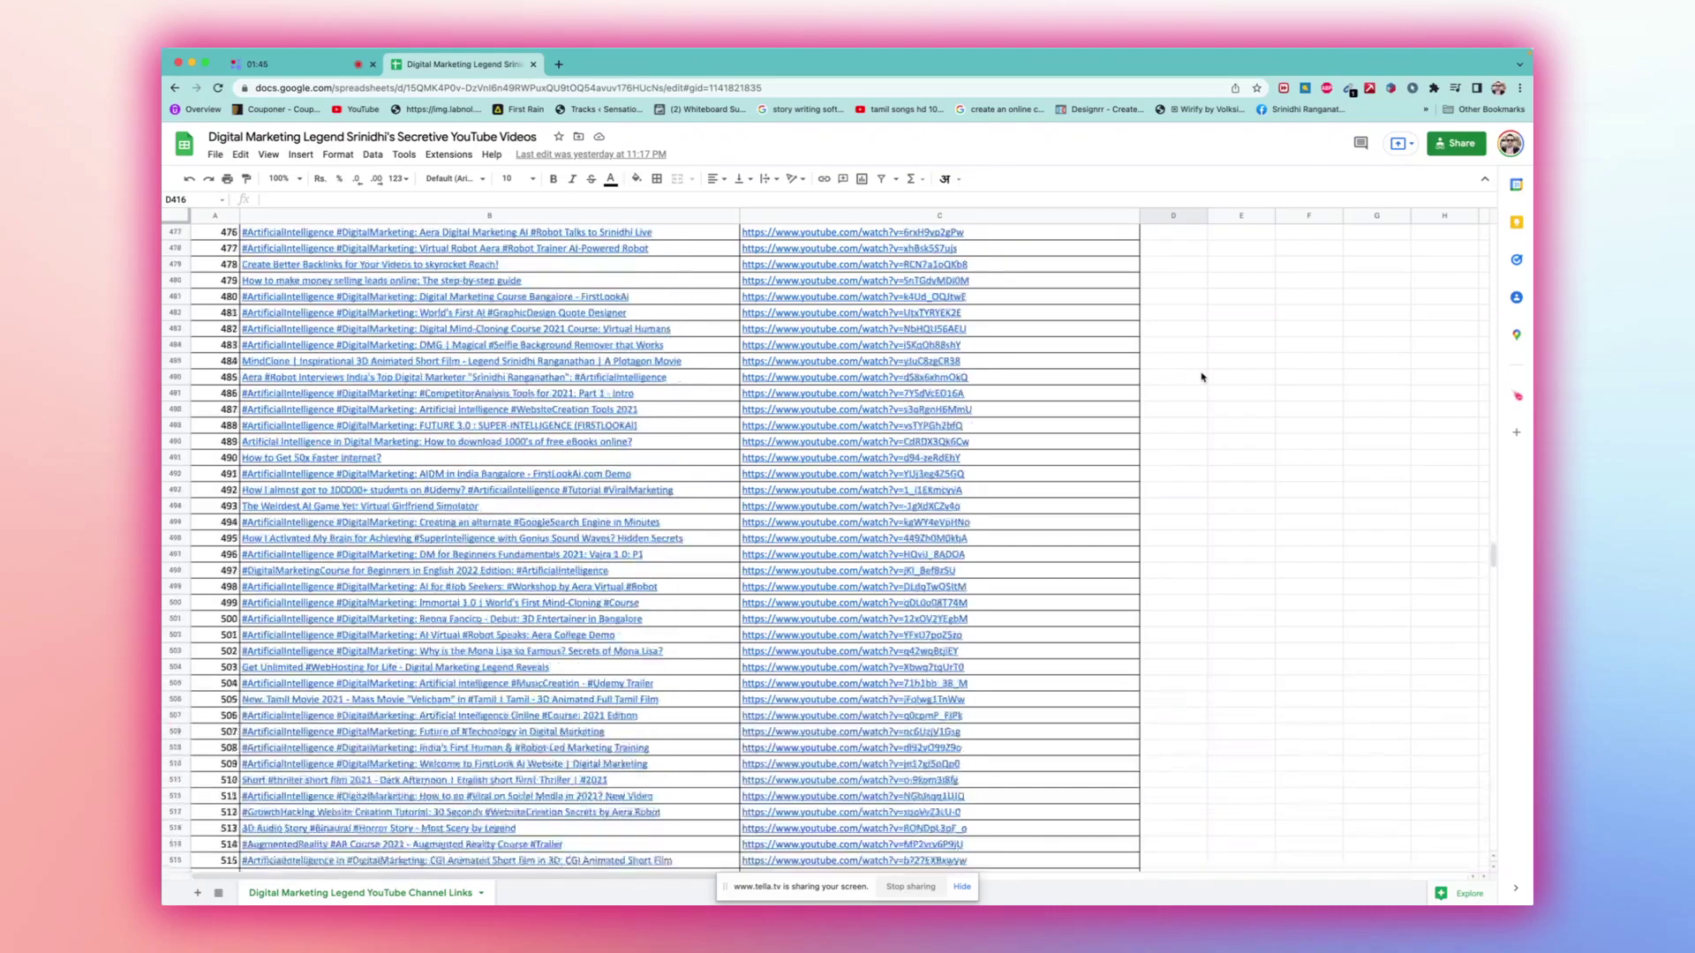
pyautogui.scroll(5, 1201, 377)
pyautogui.scroll(5, 1201, 378)
pyautogui.scroll(5, 1201, 377)
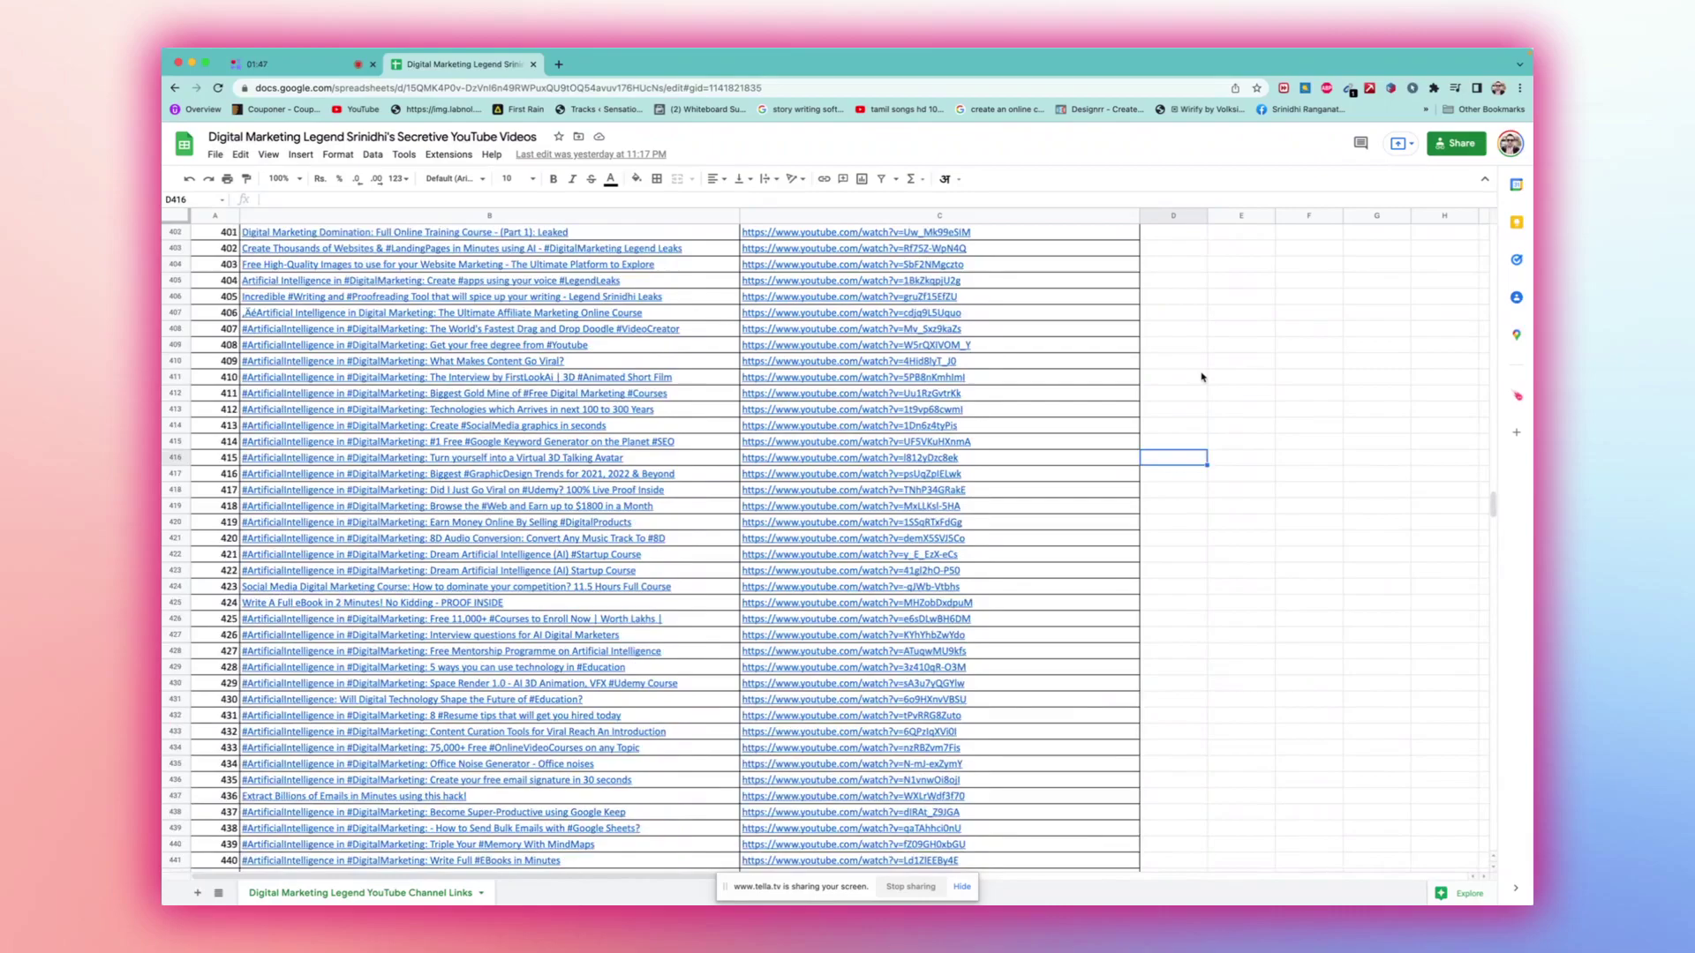
pyautogui.scroll(10, 1202, 394)
pyautogui.scroll(10, 1204, 393)
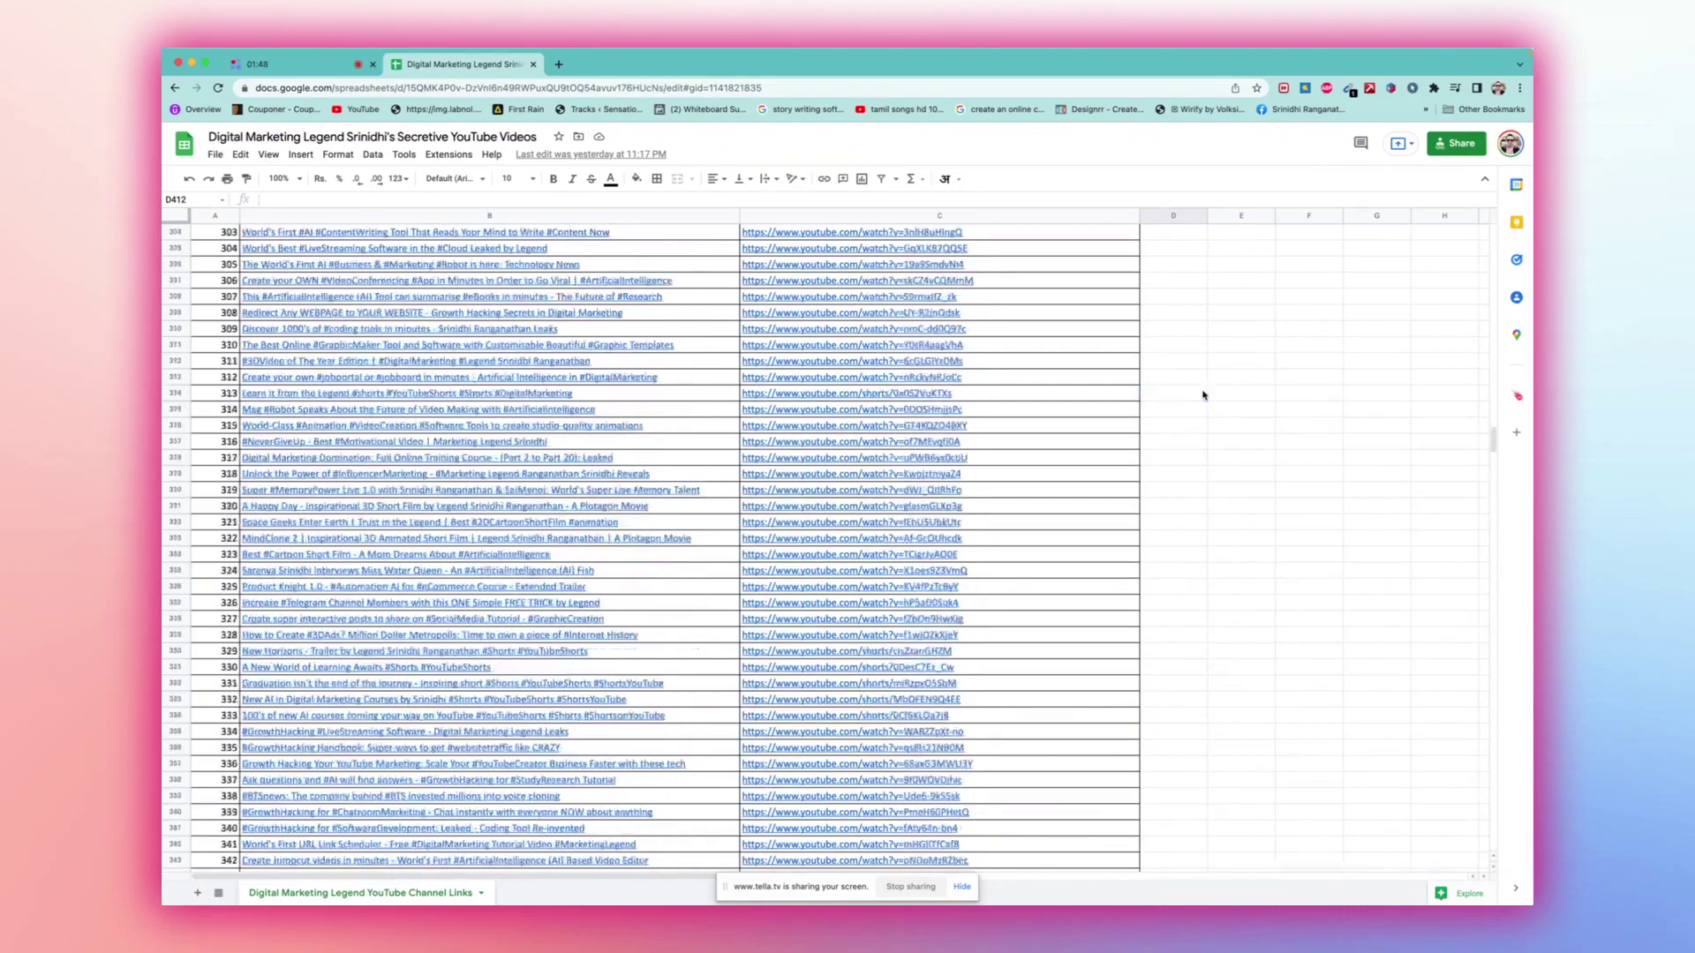
pyautogui.scroll(10, 1203, 393)
pyautogui.scroll(7, 1202, 393)
pyautogui.scroll(7, 1202, 393)
pyautogui.scroll(7, 1202, 393)
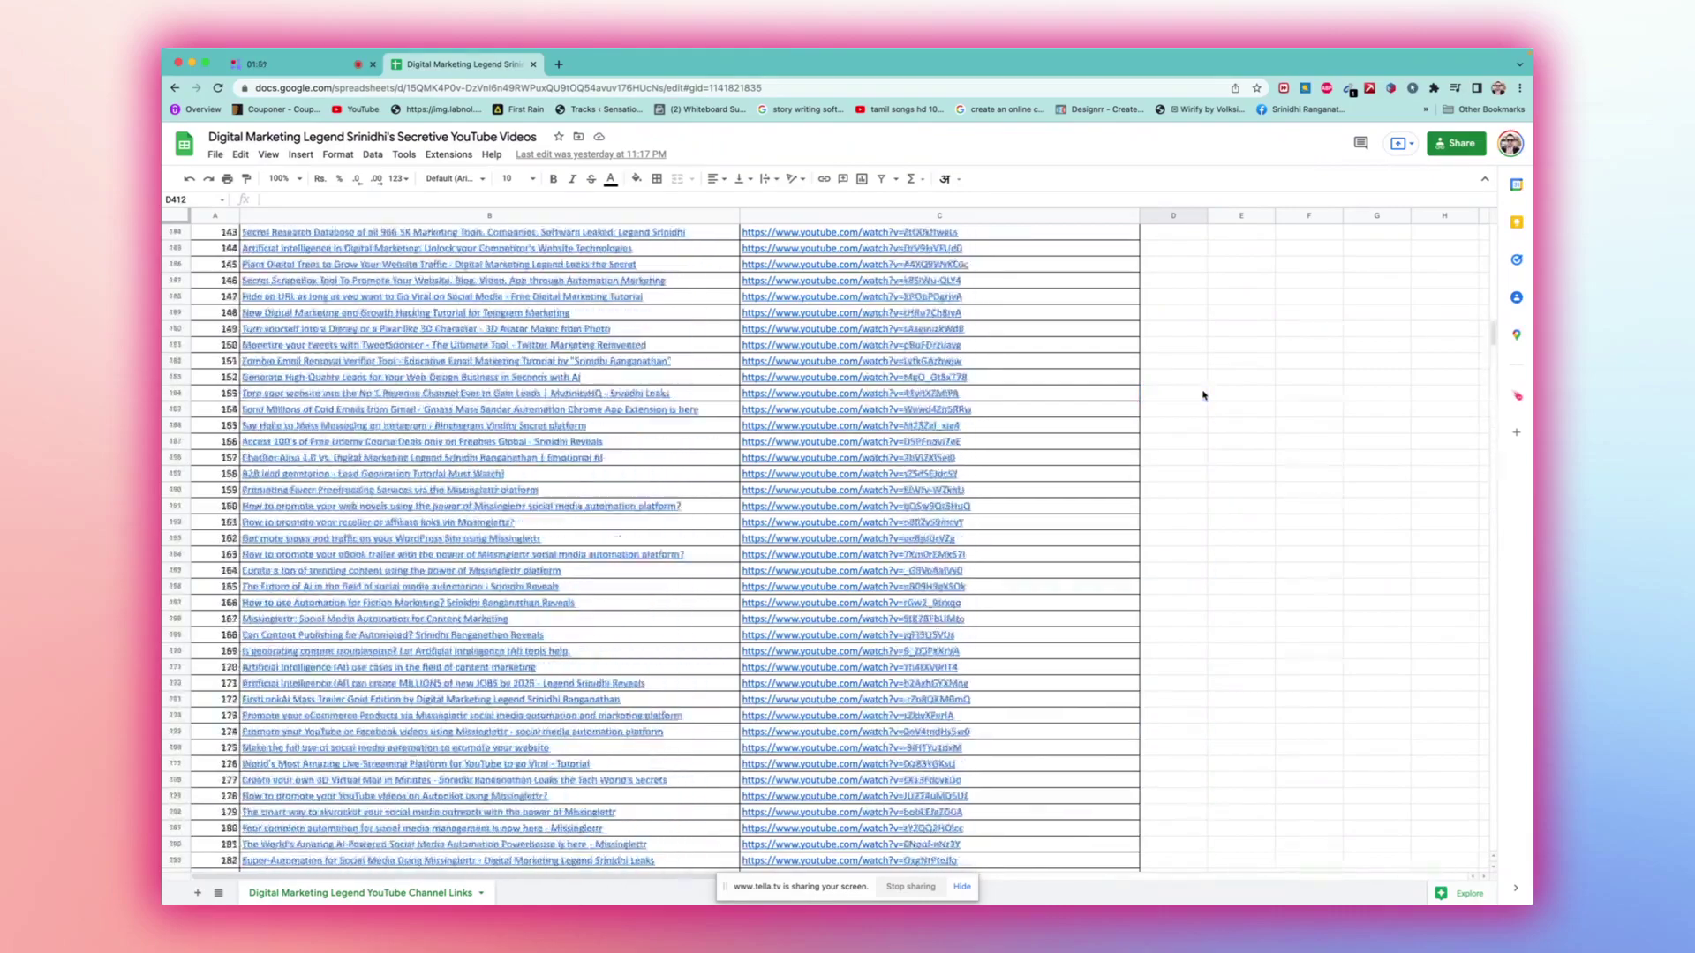
pyautogui.scroll(7, 1202, 393)
pyautogui.scroll(10, 1202, 394)
pyautogui.scroll(5, 1203, 394)
pyautogui.scroll(5, 1203, 394)
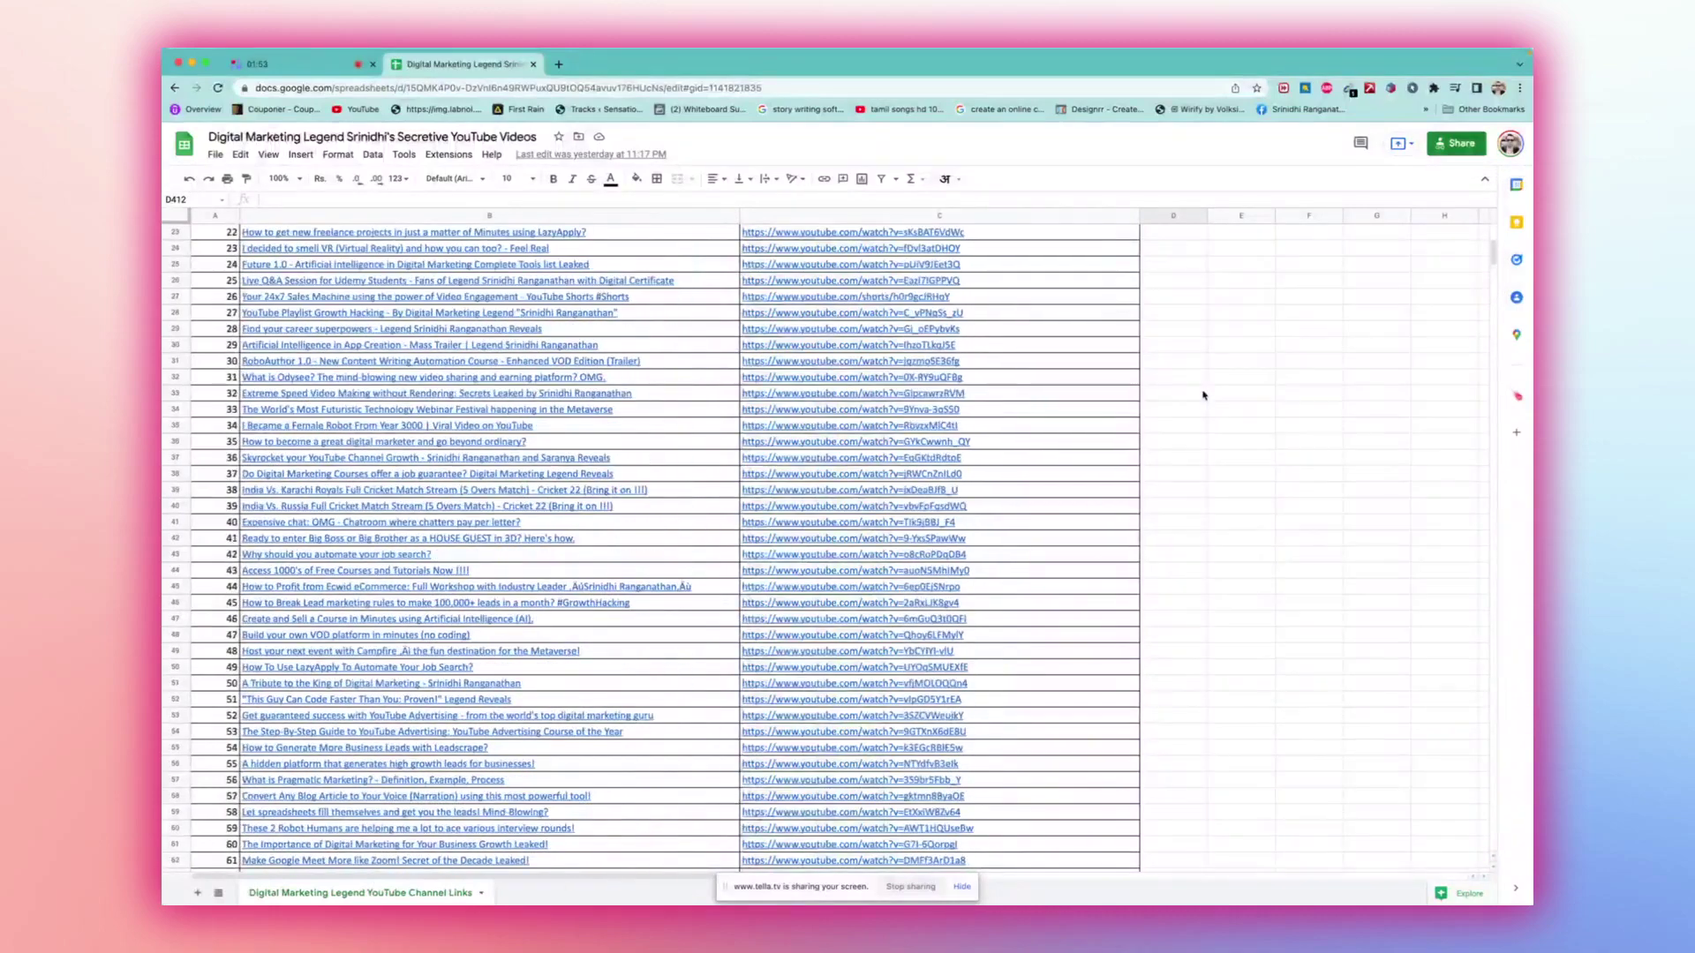
pyautogui.scroll(5, 1202, 394)
pyautogui.hscroll(1, 1203, 394)
pyautogui.hscroll(-1, 1203, 394)
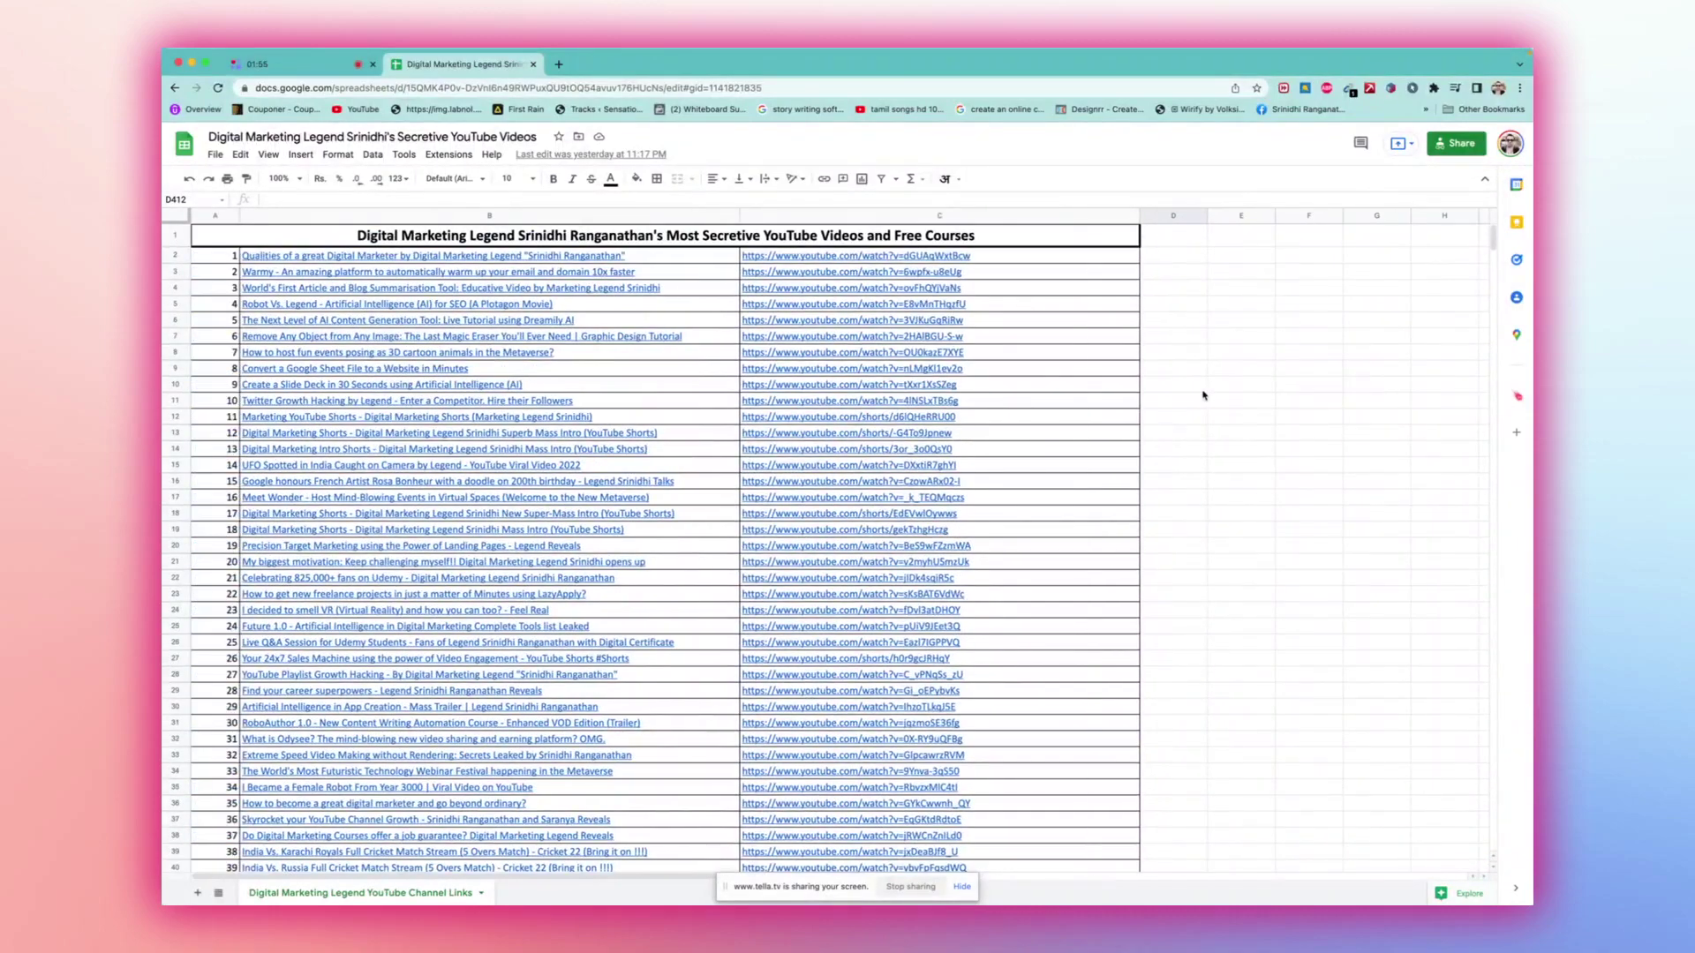